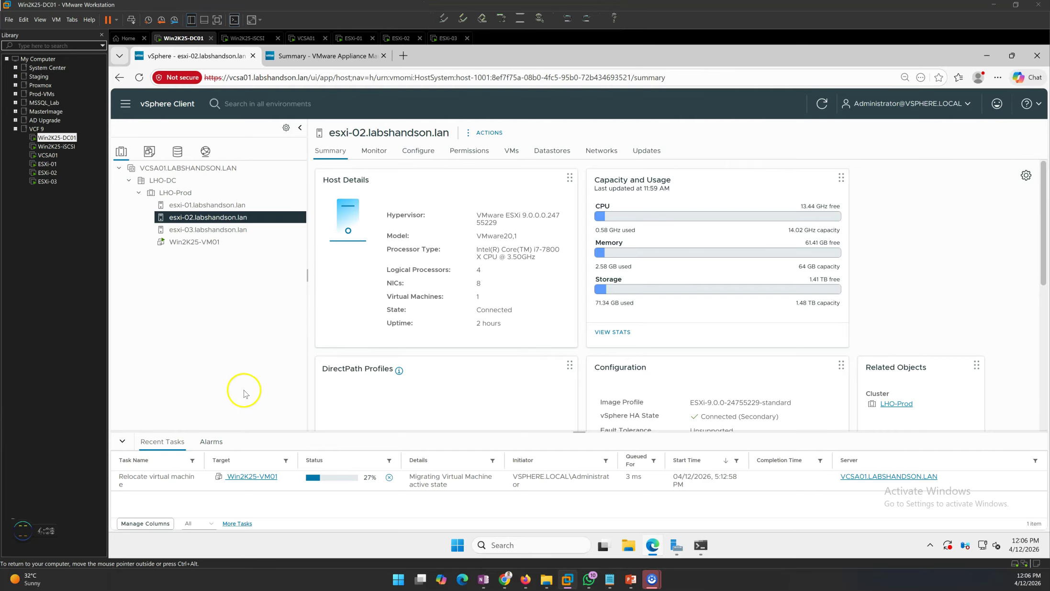
- Open the datastore list of the LHO-DC datacenter and examine the capacities of VMWare-DS01, VMWare-DS02 and VMWare-DS03
left_click(168, 192)
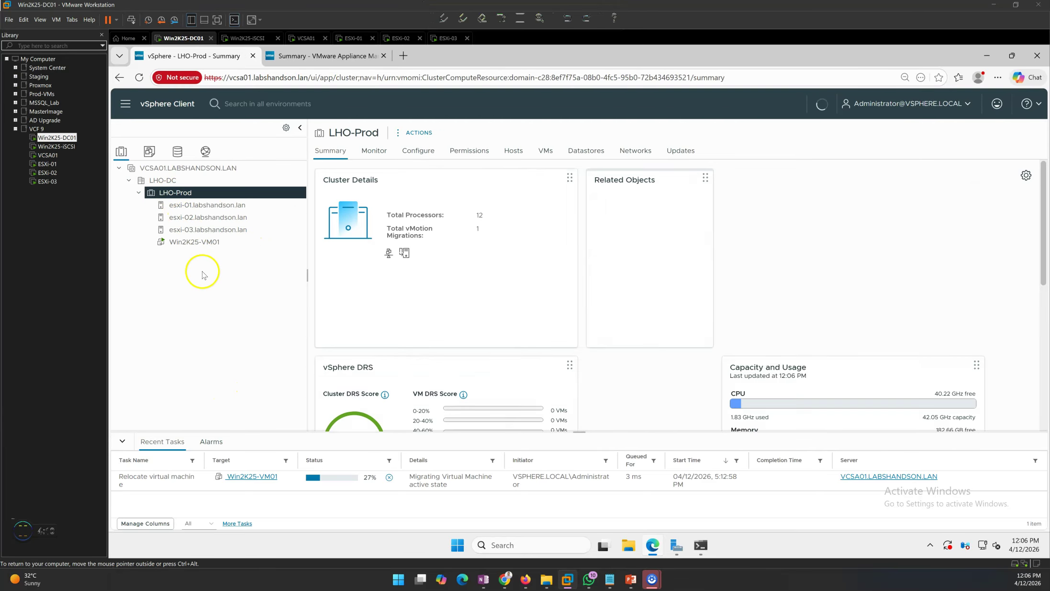
left_click(219, 205)
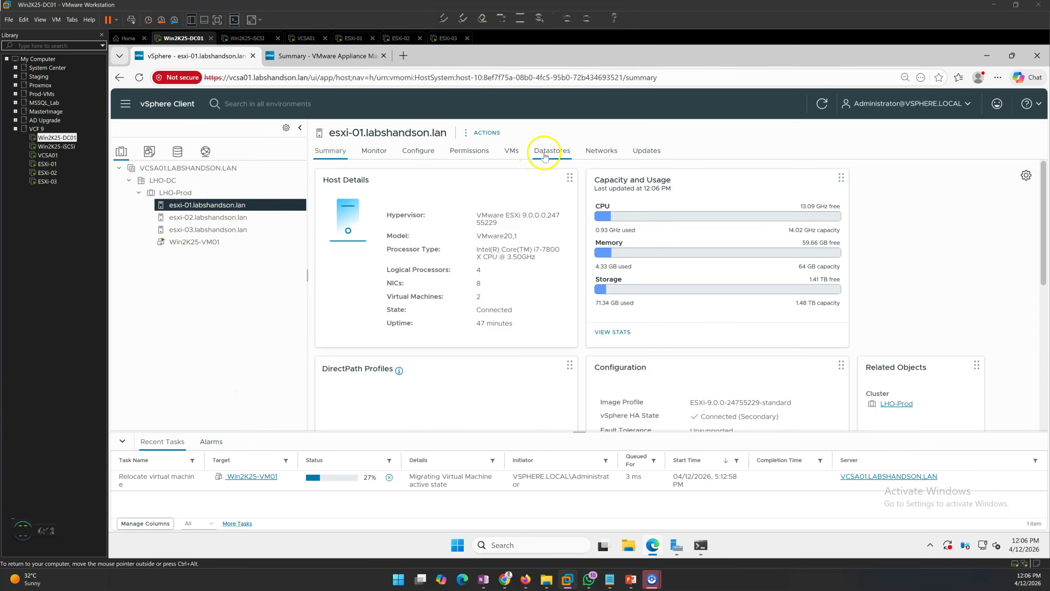
left_click(172, 192)
left_click(177, 151)
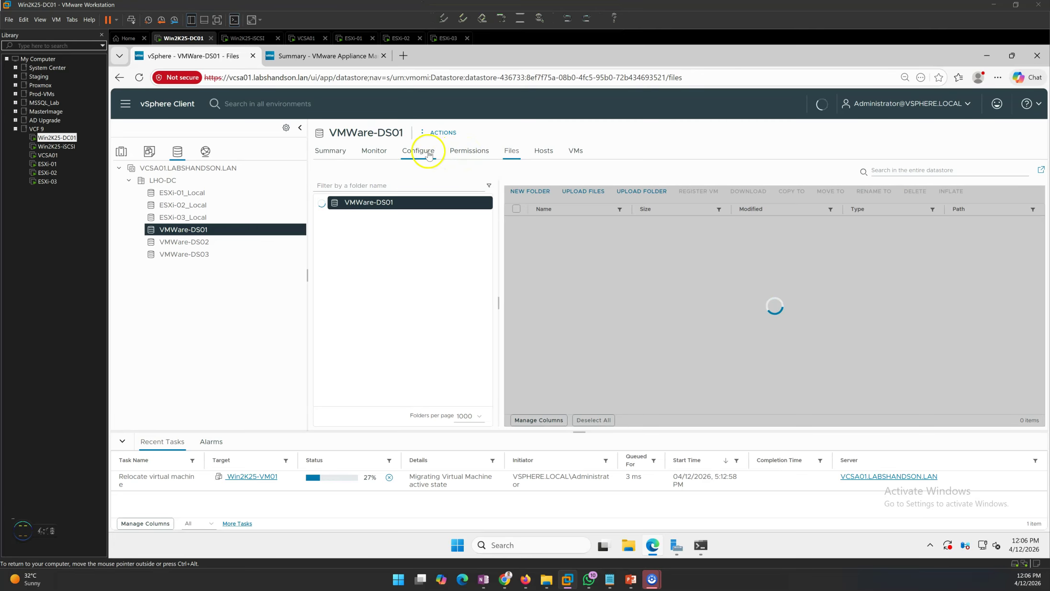
left_click(161, 180)
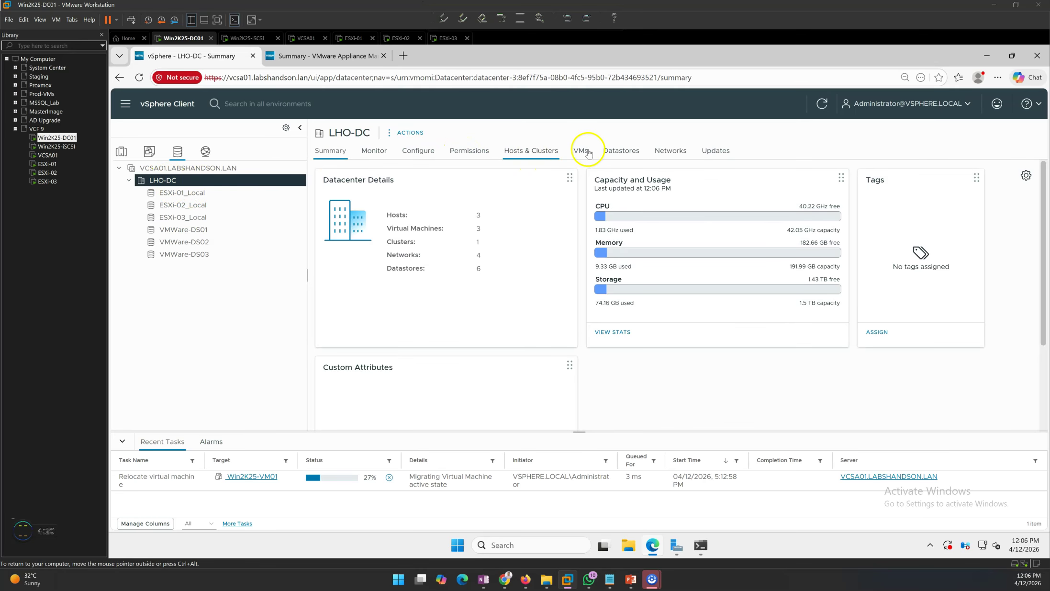
left_click(621, 150)
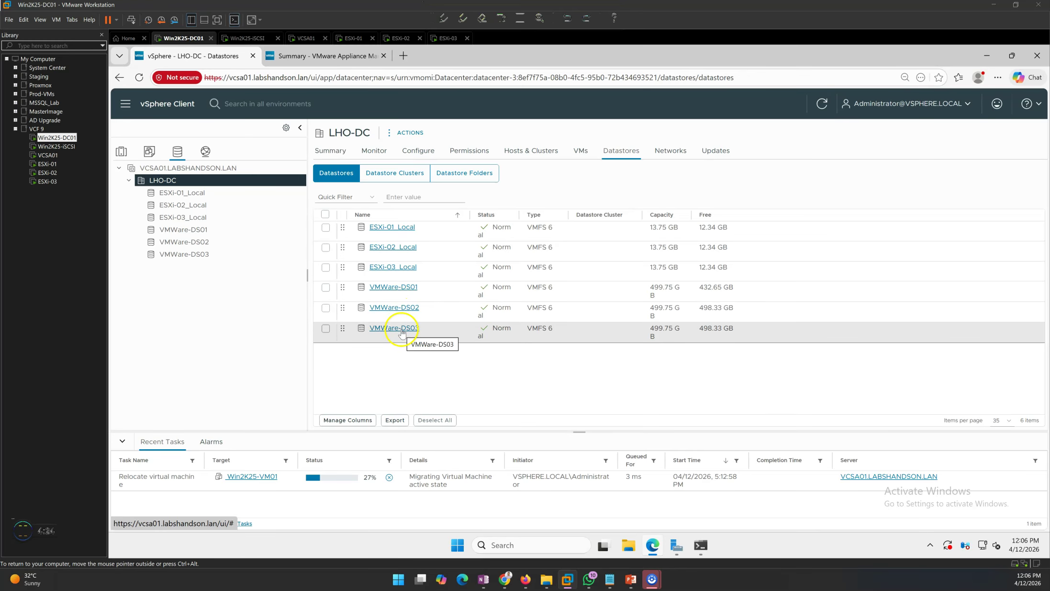
left_click(661, 288)
double_click(655, 287)
left_click(658, 311, "ctrl")
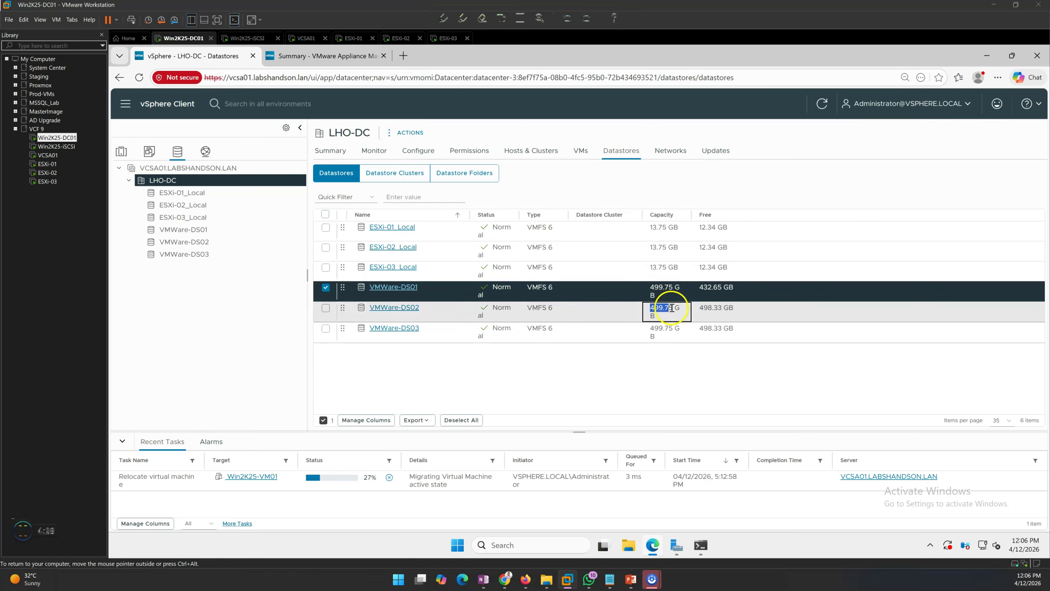
left_click(326, 287)
left_click(325, 308)
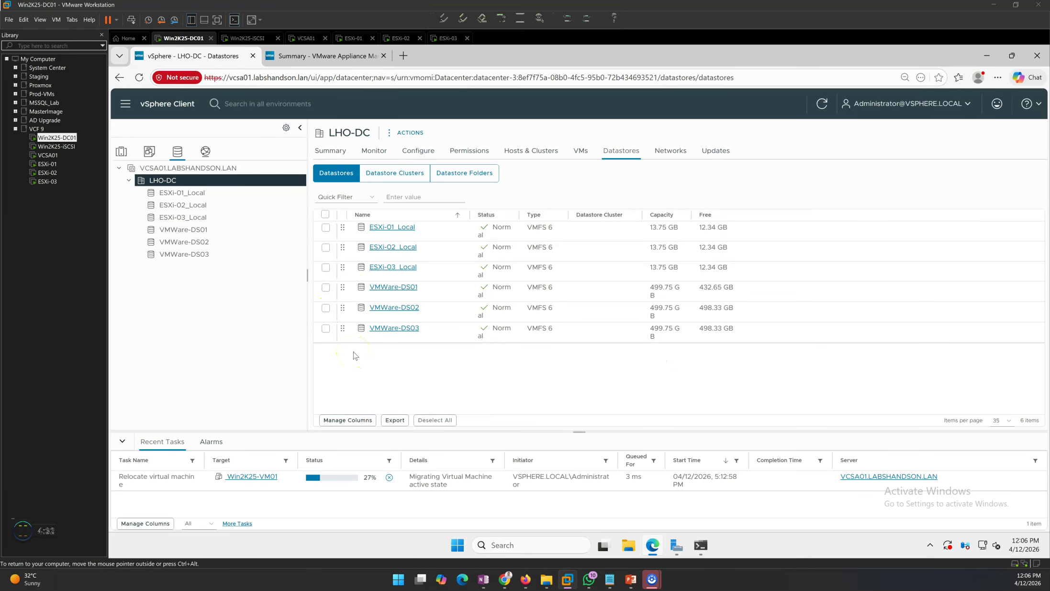
left_click(624, 298)
- Switch to the Win2K25-iSCSI machine and review the size and target of the three iSCSI virtual disks in Server Manager
left_click(249, 38)
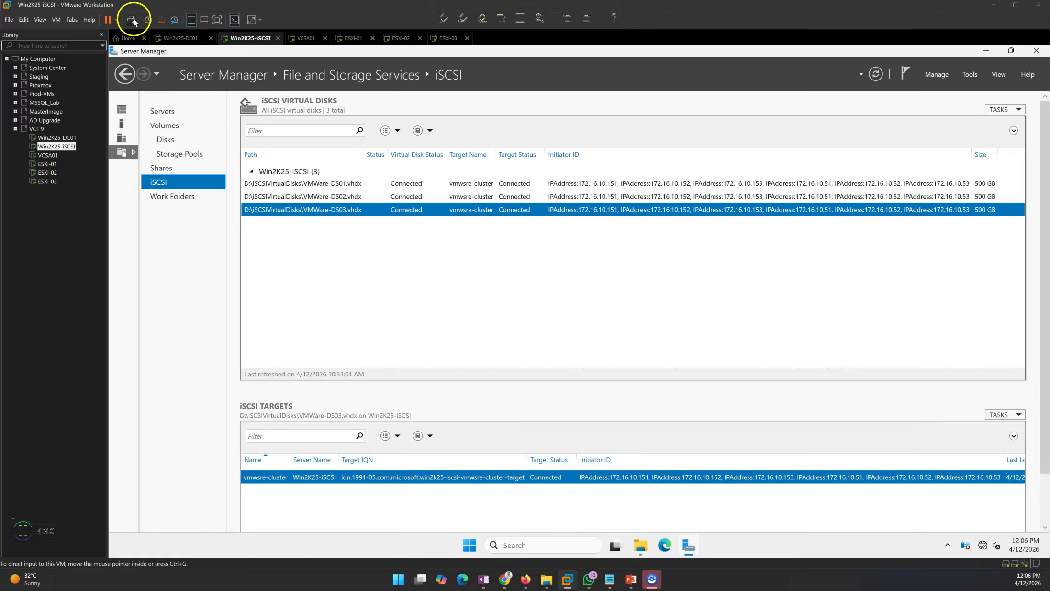
left_click(387, 185)
left_click(412, 196)
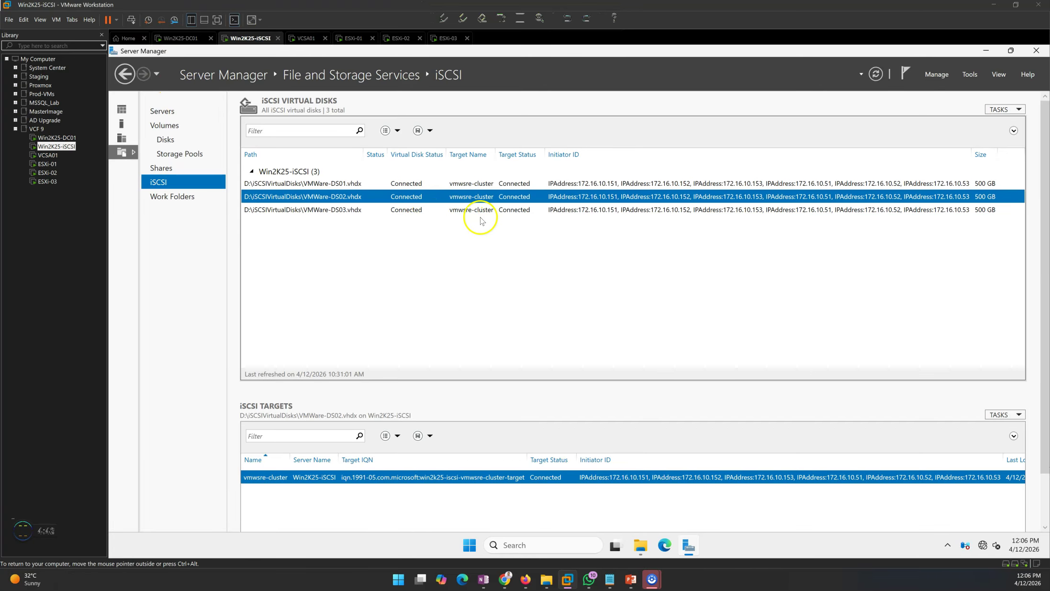
left_click(502, 211)
left_click(545, 185)
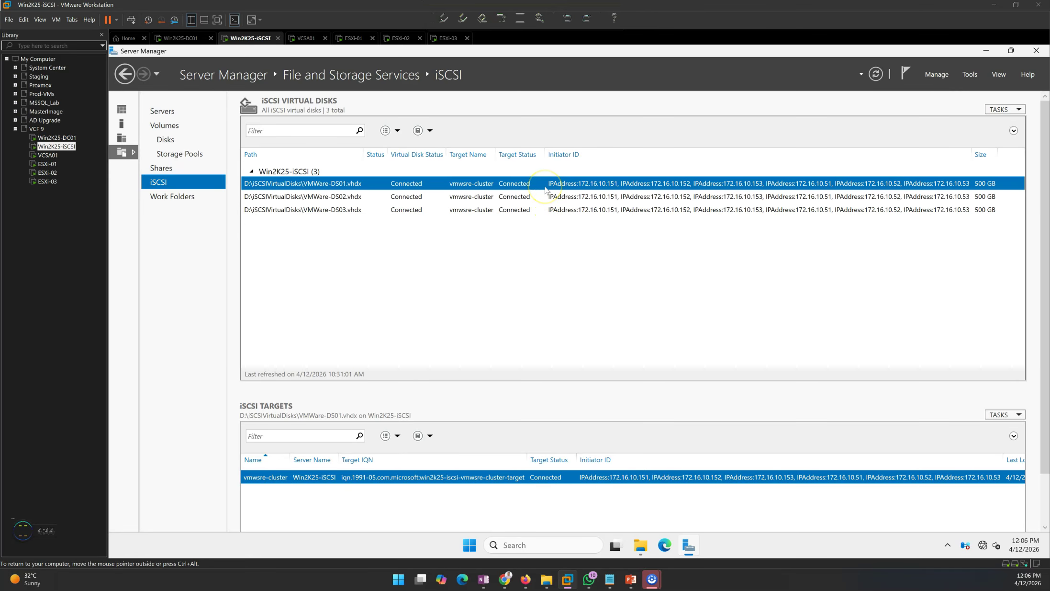
left_click(544, 196)
left_click(540, 209)
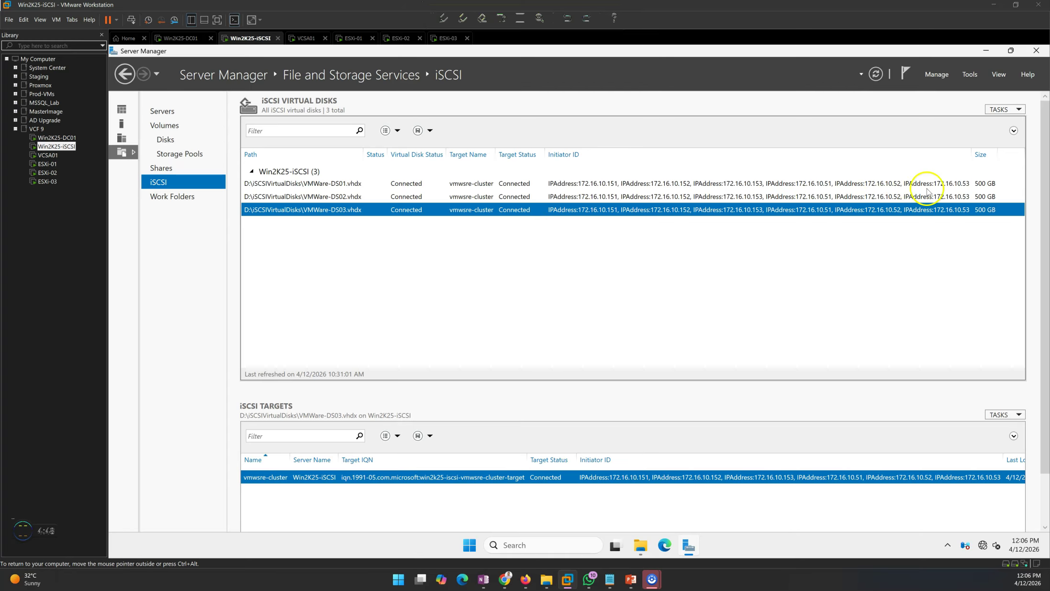
- Extend the iSCSI virtual disk VMWare-DS01.vhdx to a new size of 1024 GB
left_click(967, 184)
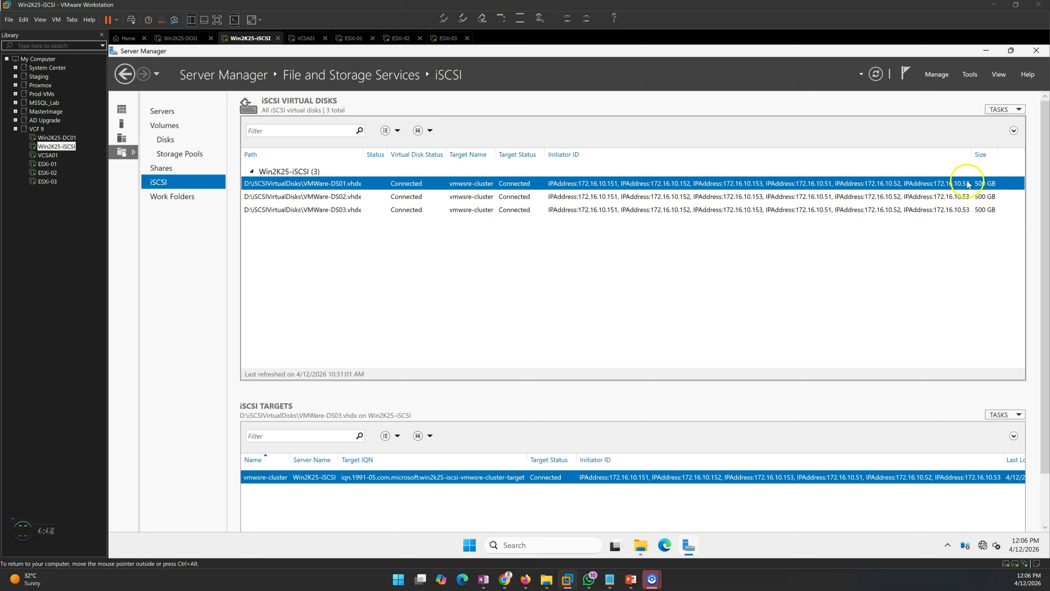
right_click(360, 186)
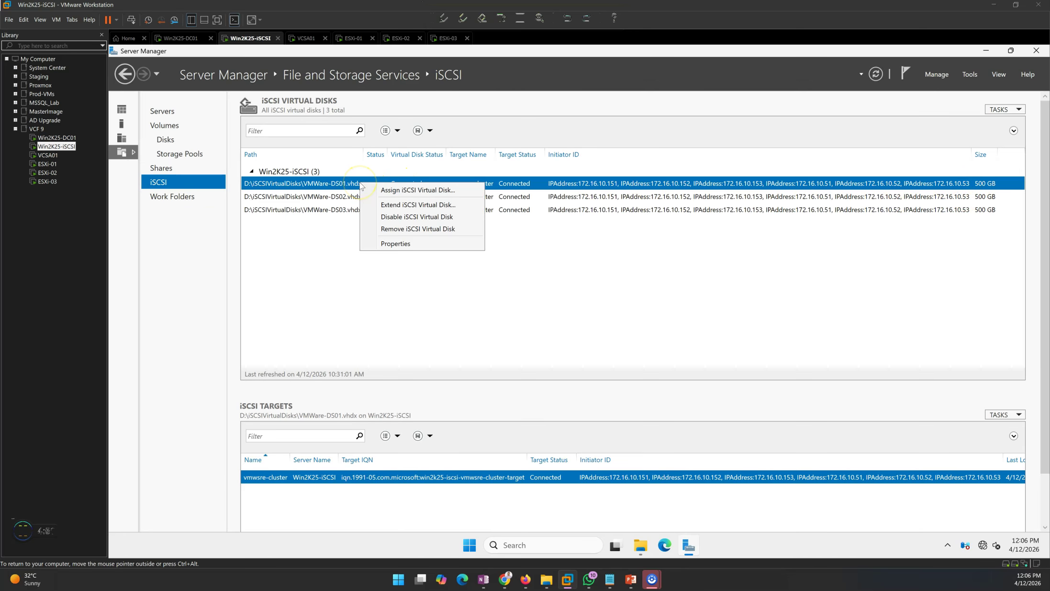
left_click(407, 209)
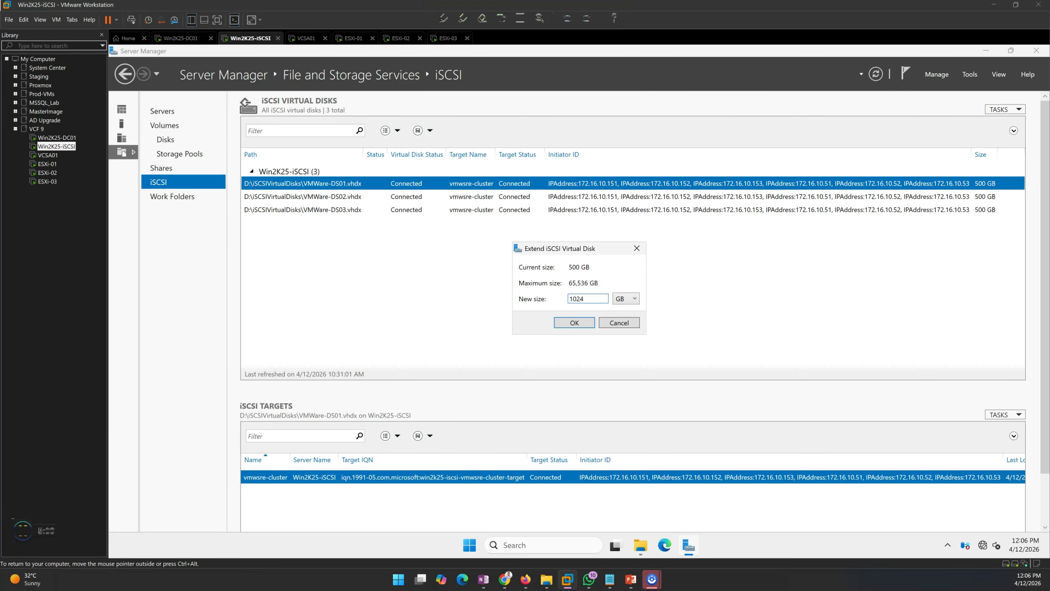
left_click(582, 326)
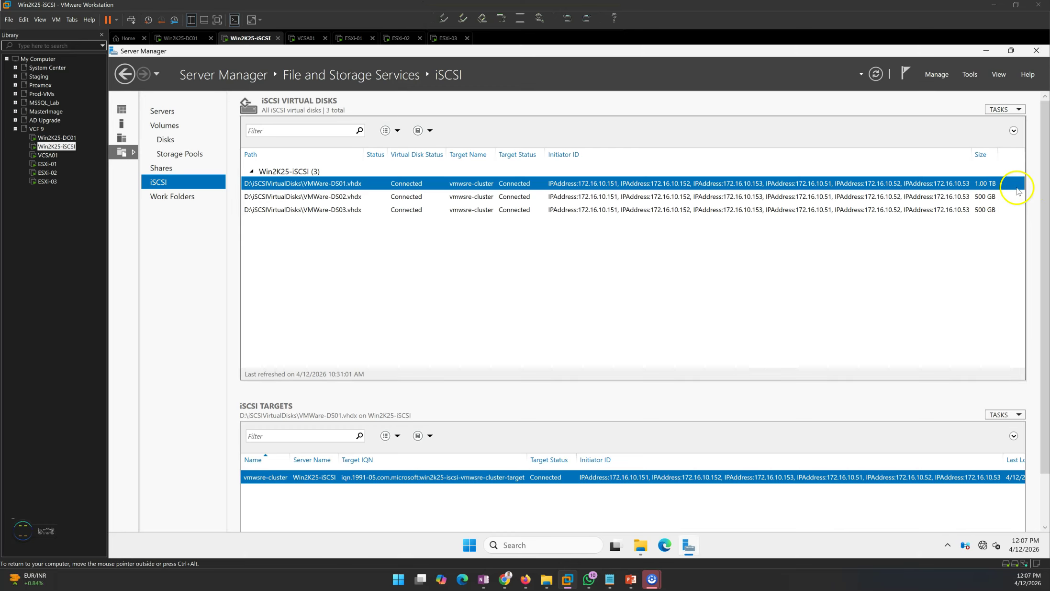
- Extend the iSCSI virtual disk VMWare-DS02.vhdx to a new size of 1024 GB
right_click(461, 196)
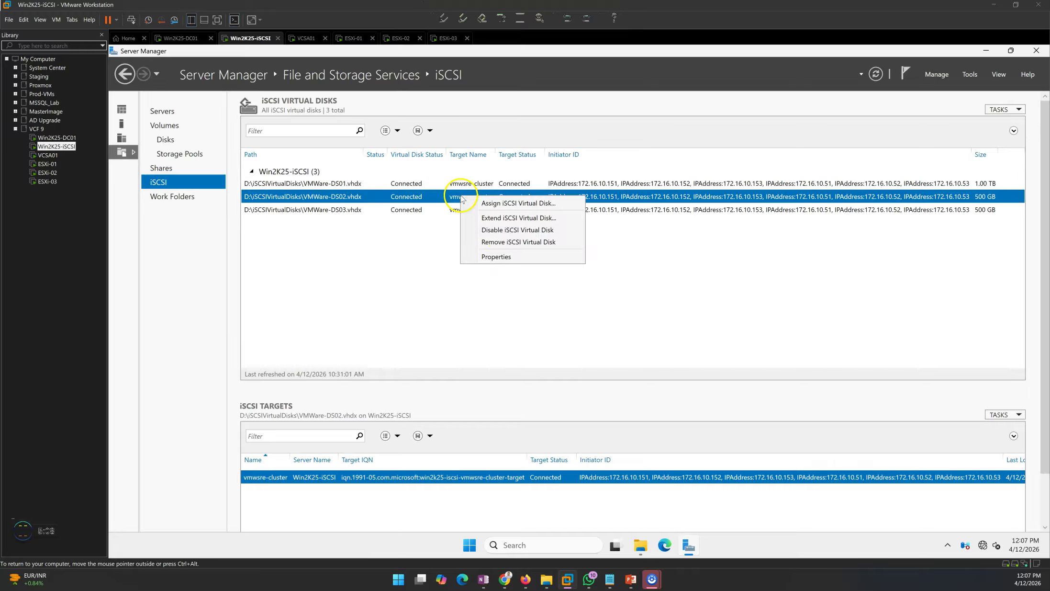
left_click(507, 234)
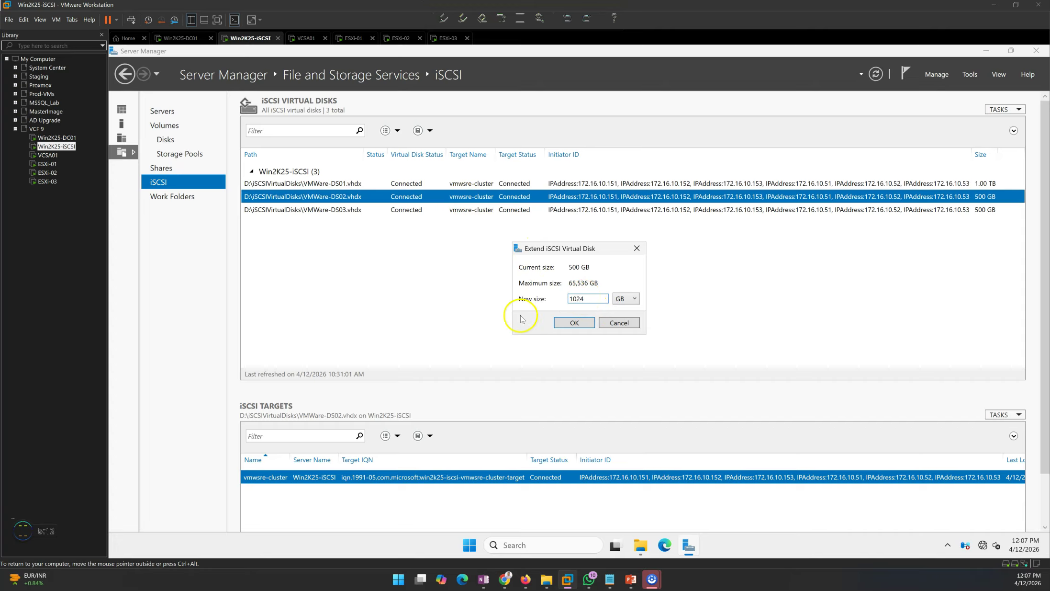
left_click(575, 323)
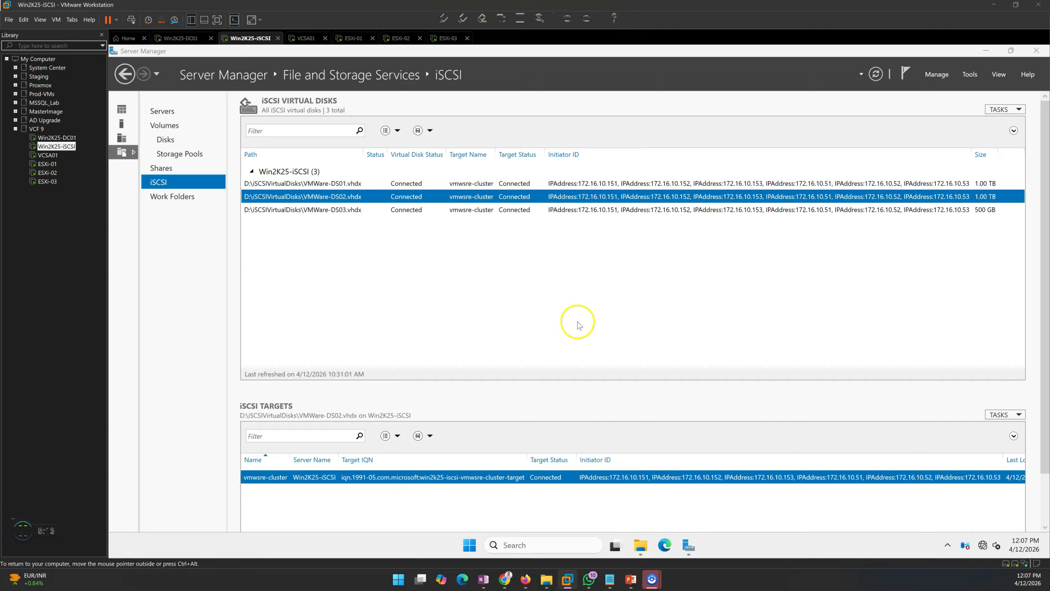
- Extend the iSCSI virtual disk VMWare-DS03.vhdx to a new size of 1024 GB and check all three disks
right_click(609, 211)
left_click(634, 232)
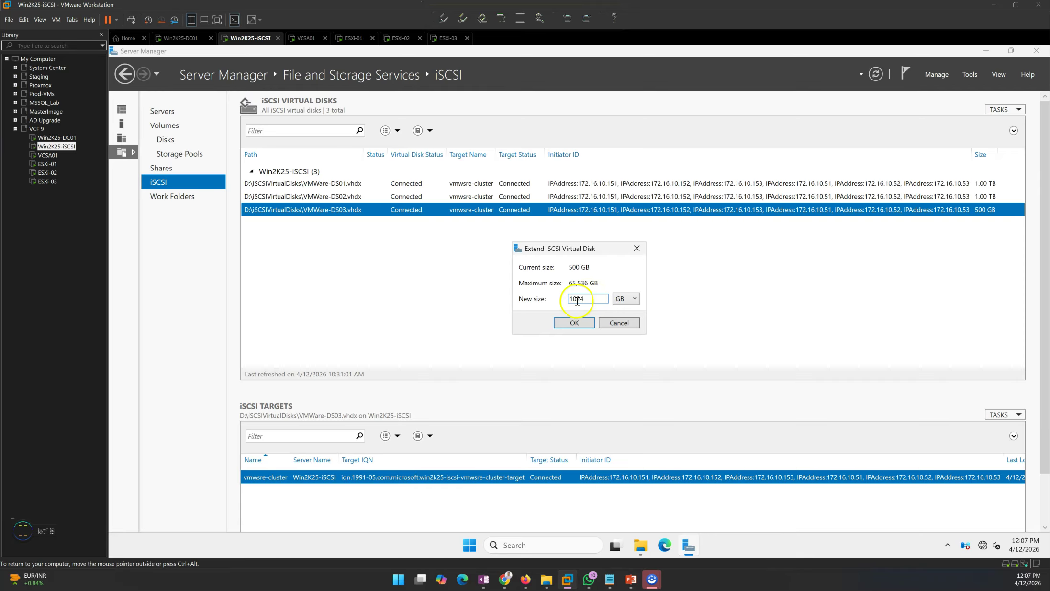
left_click(566, 325)
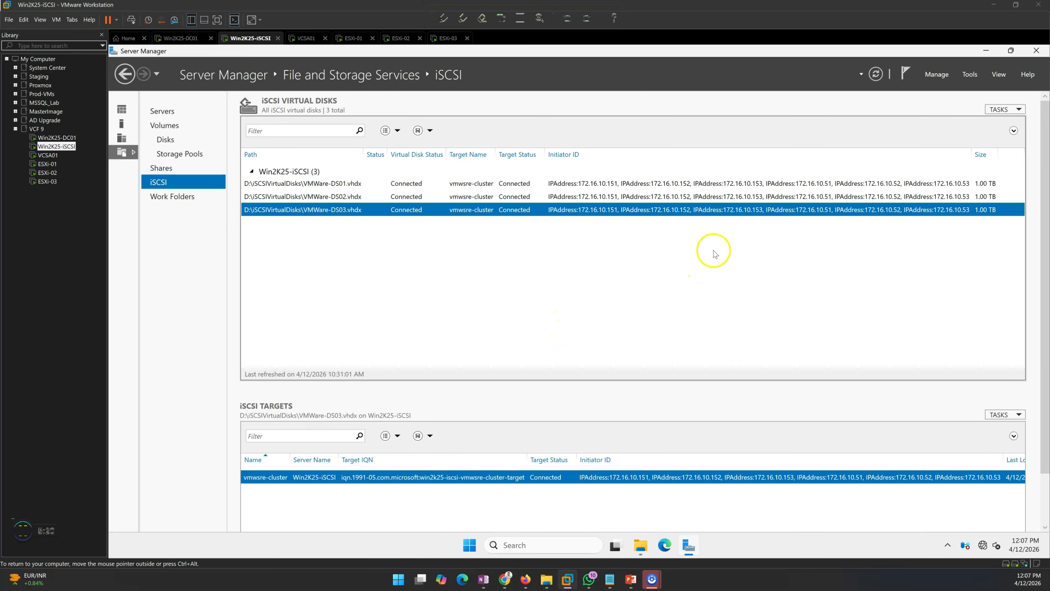
left_click(746, 196)
left_click(750, 184)
left_click(757, 197)
left_click(760, 209)
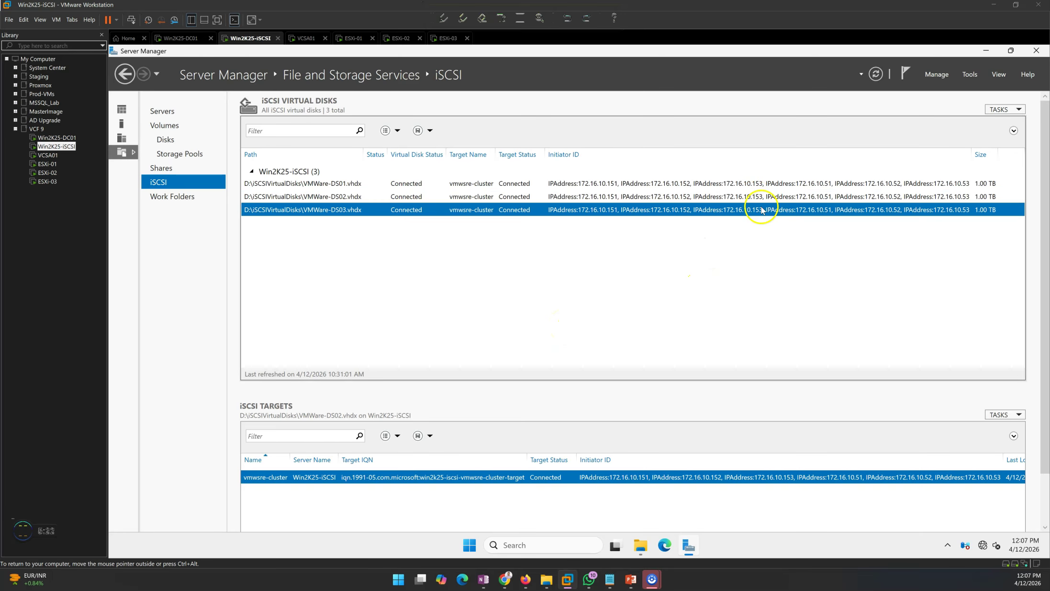
- Return to the vSphere Client on Win2K25-DC01 and examine the datastores and the iSCSI storage device capacities of host esxi-01.labshandson.lan
left_click(187, 38)
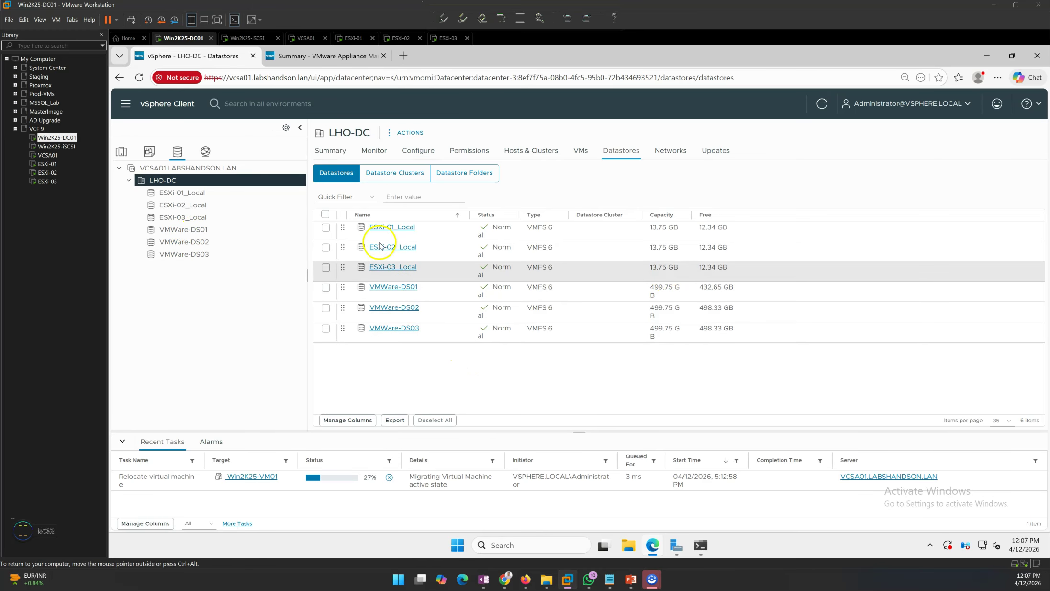
left_click(121, 150)
left_click(175, 192)
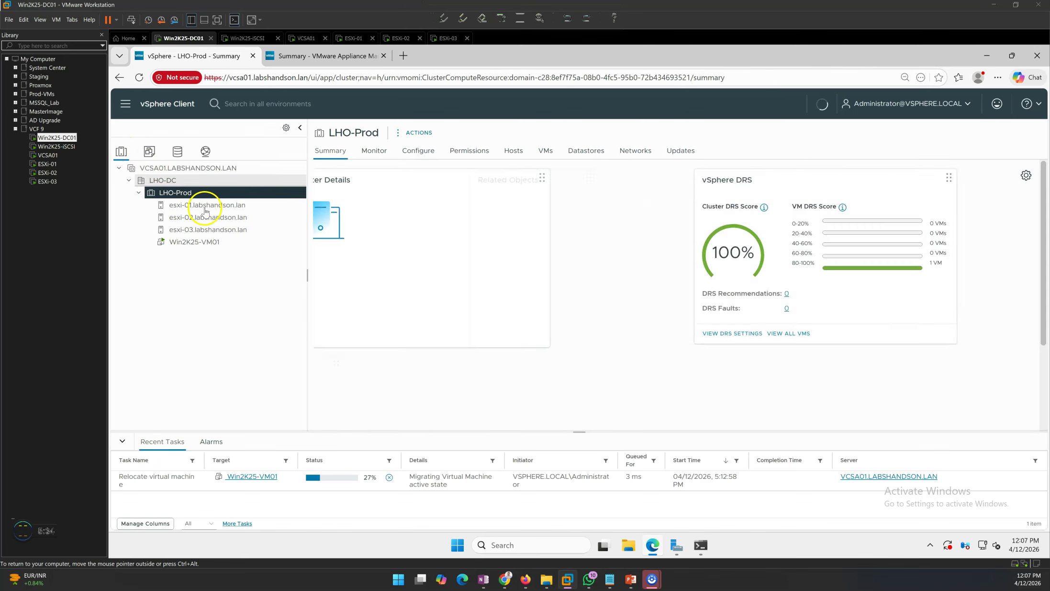
left_click(205, 205)
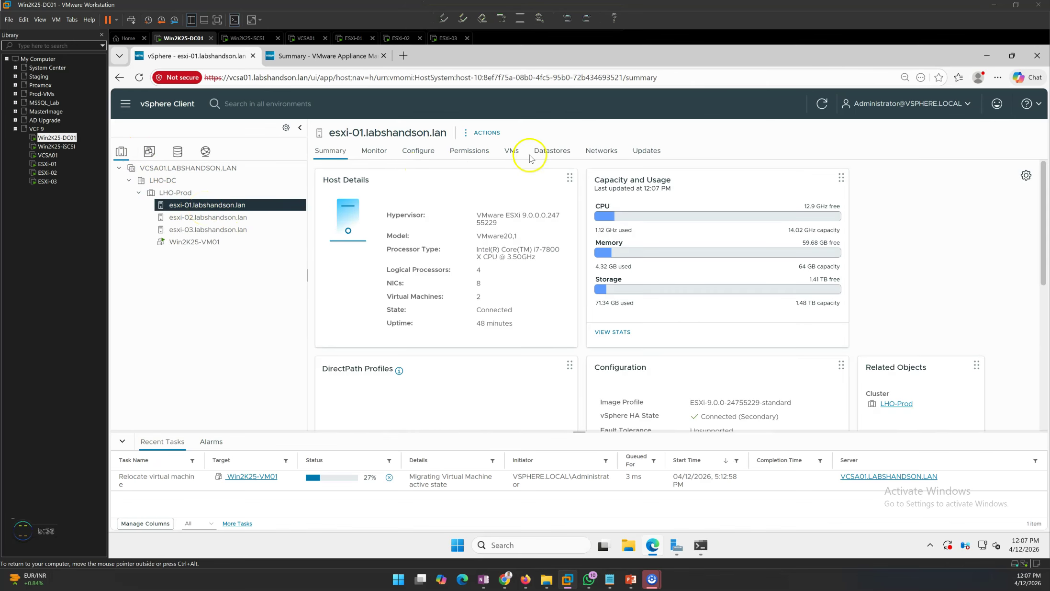
left_click(548, 150)
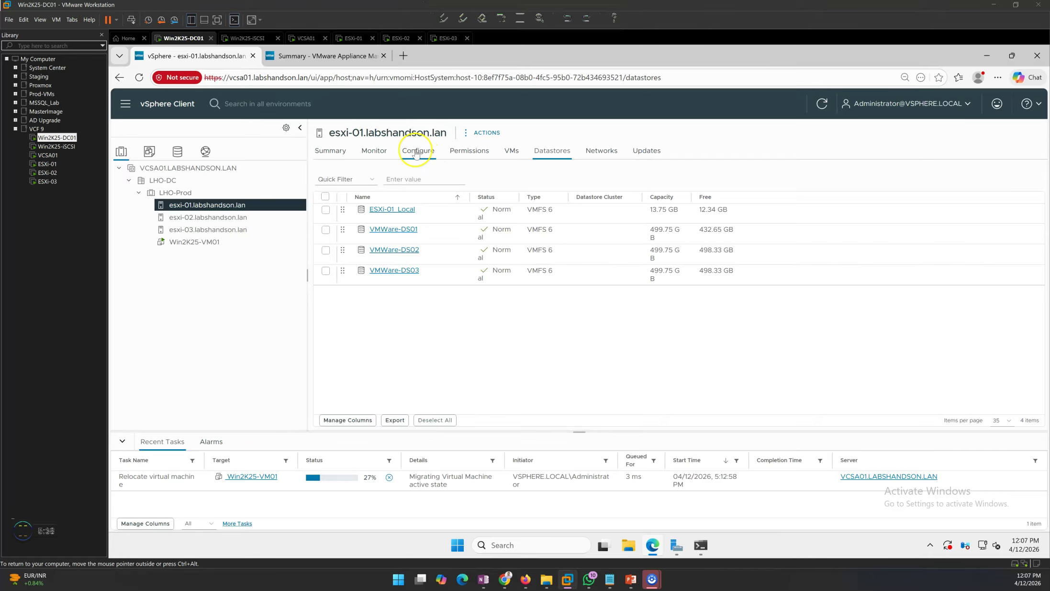
left_click(416, 152)
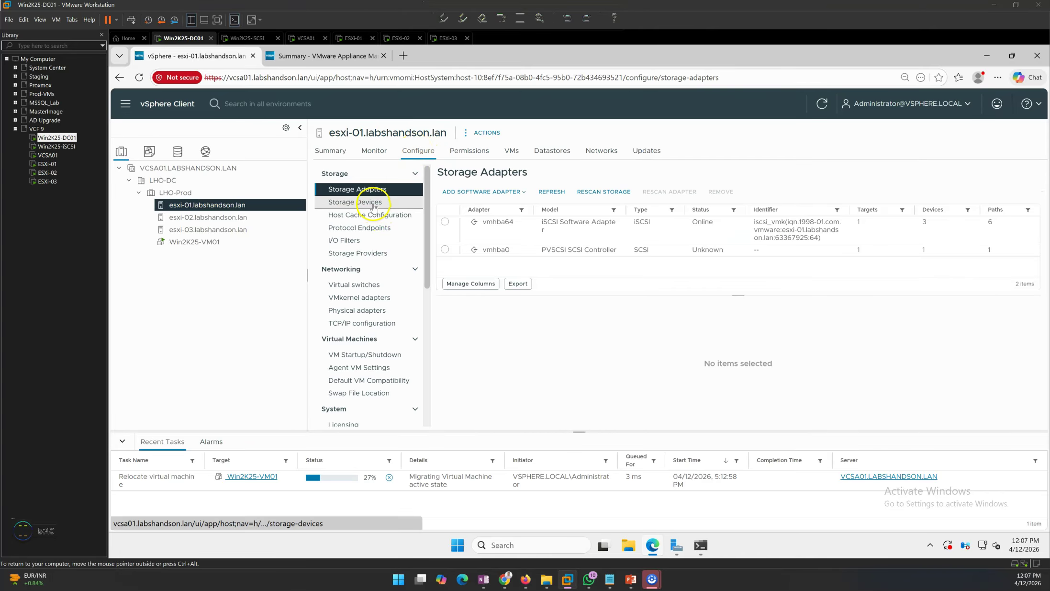
left_click(374, 206)
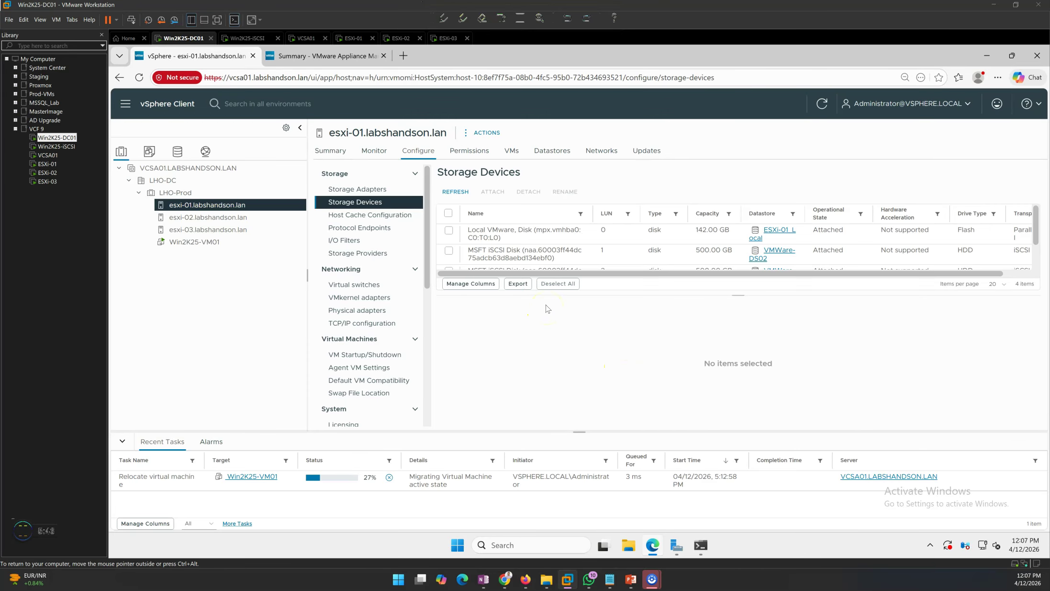
left_click_drag(735, 295, 744, 412)
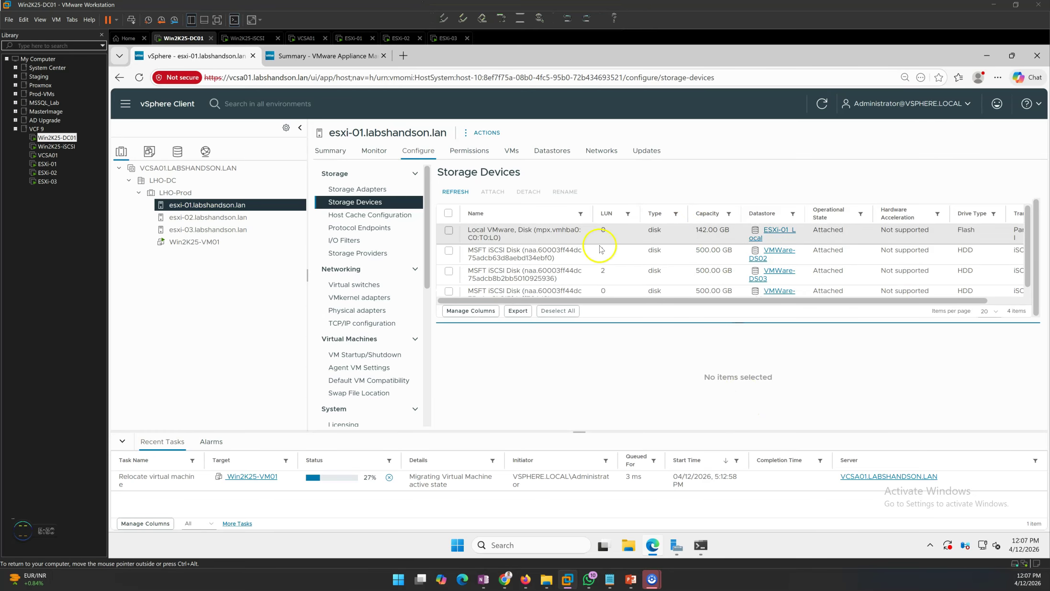
left_click_drag(697, 251, 737, 274)
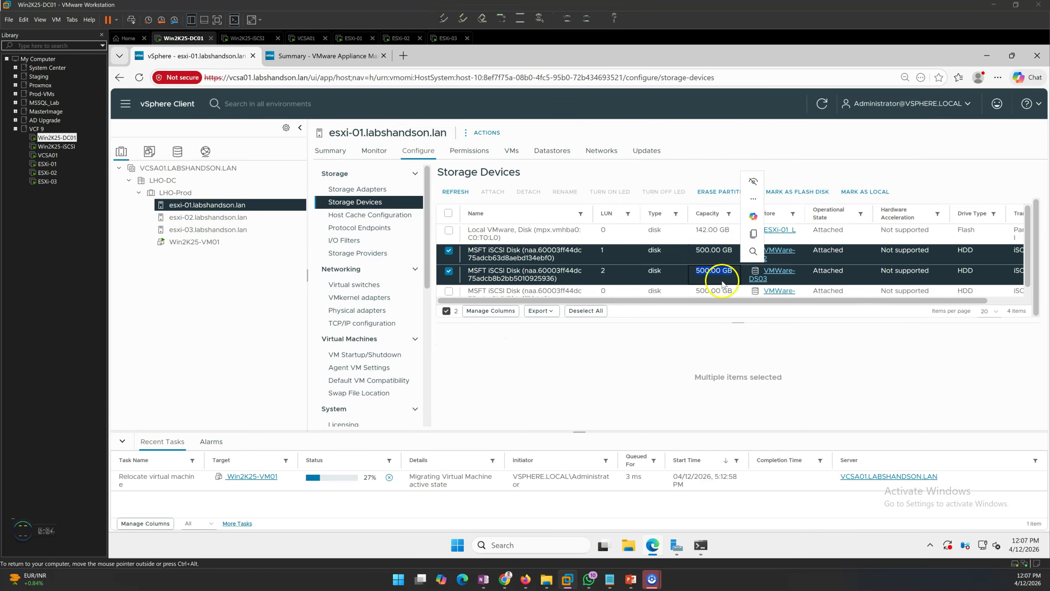
left_click(699, 294)
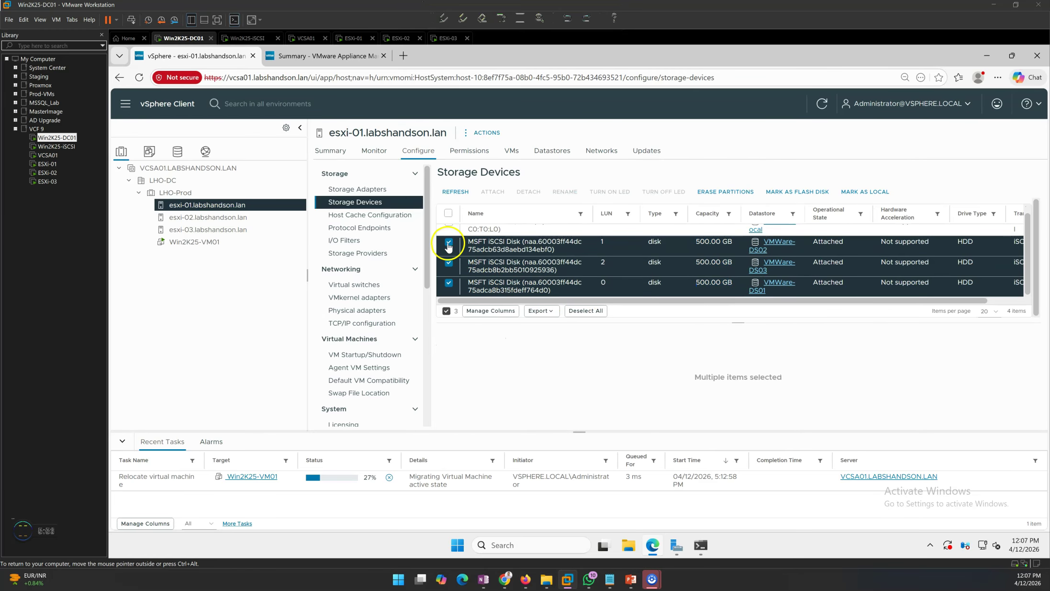
- Rescan the vmhba64 iSCSI adapter of esxi-01.labshandson.lan, and rescan its storage for new storage devices and new VMFS volumes
left_click(376, 190)
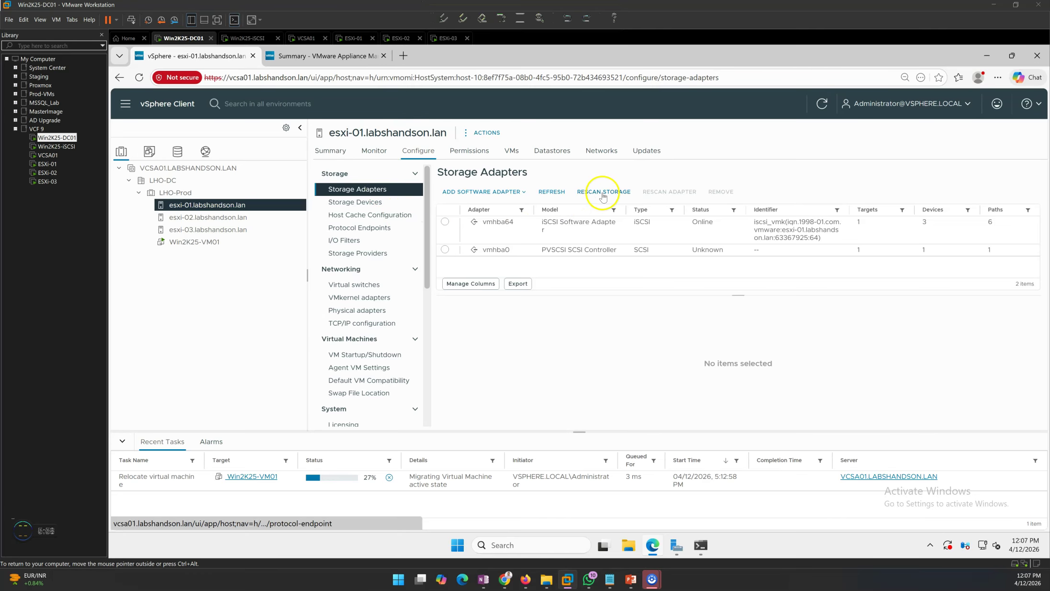
left_click(445, 221)
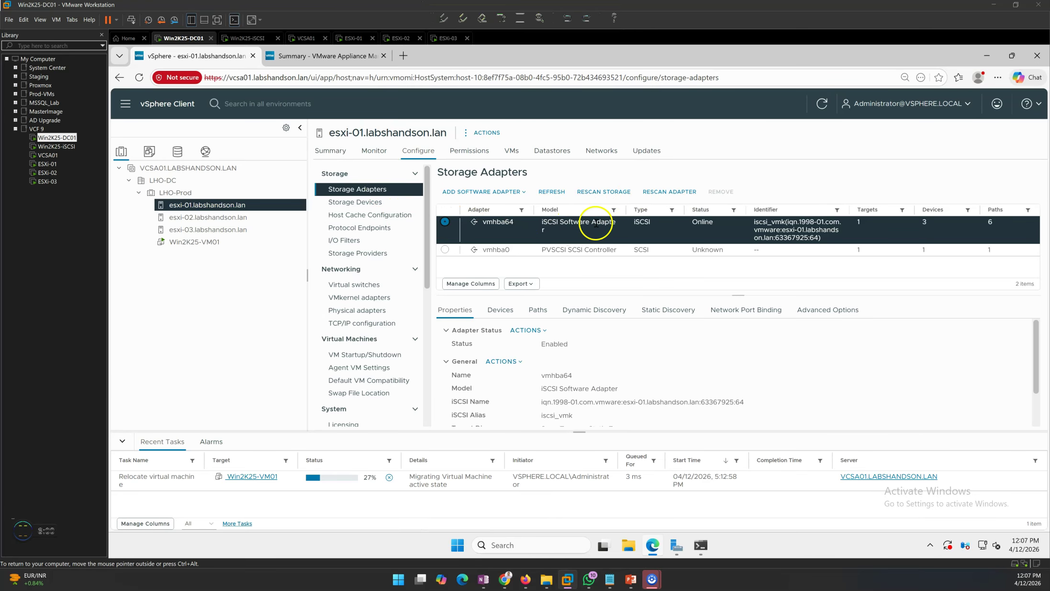
left_click(665, 193)
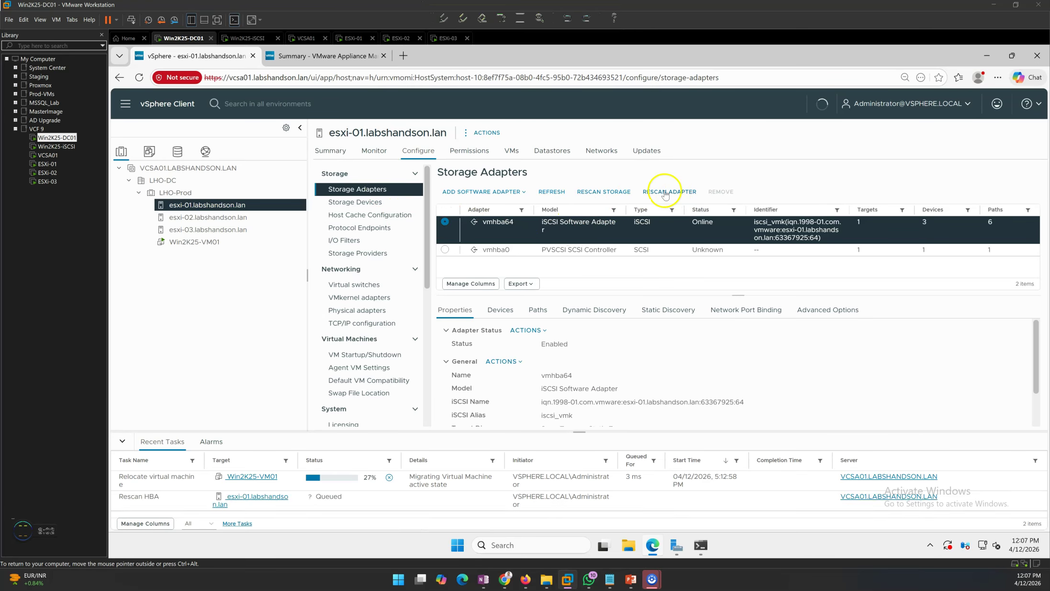
left_click(609, 192)
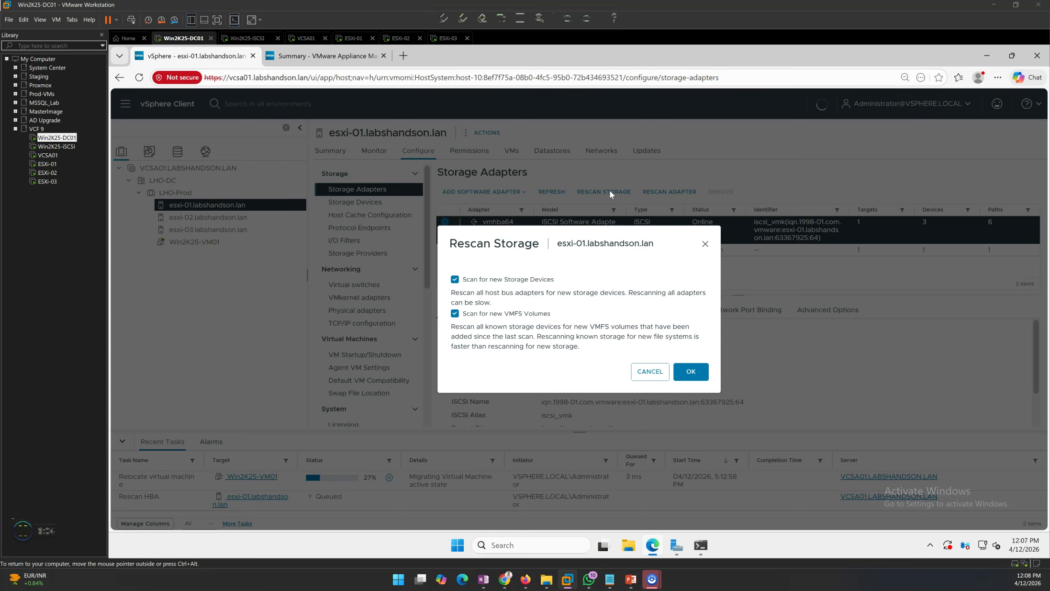
left_click(697, 377)
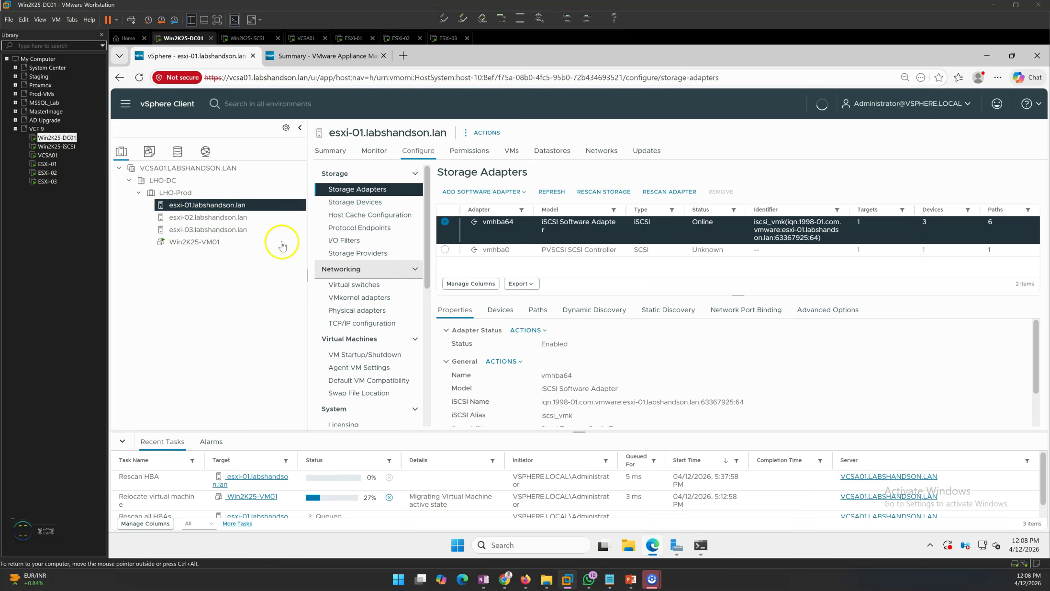
- Rescan the vmhba64 iSCSI adapter of esxi-02.labshandson.lan and rescan its storage for new storage devices and new VMFS volumes
left_click(225, 217)
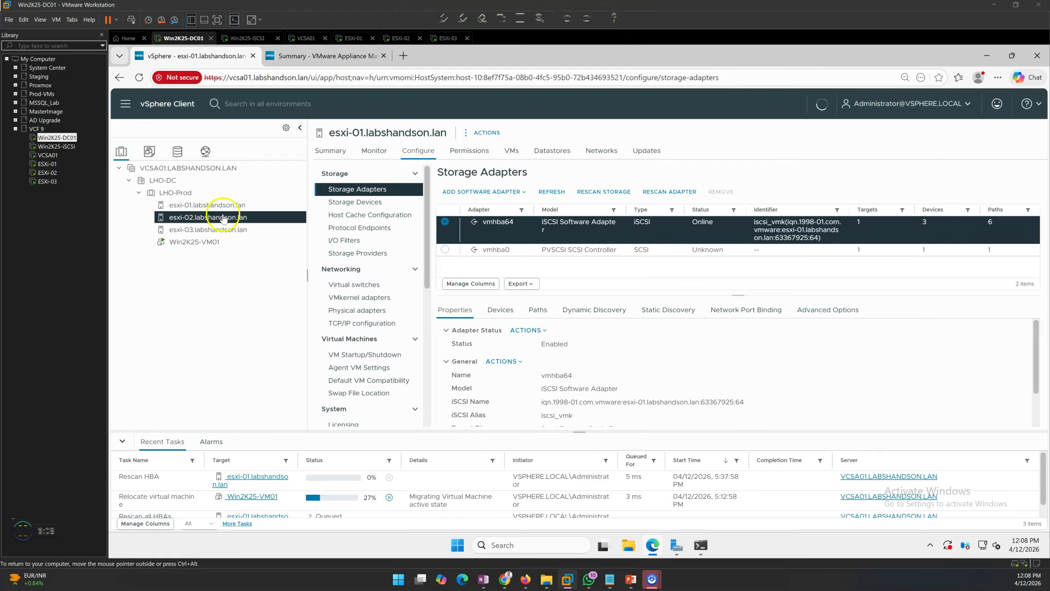
left_click(445, 223)
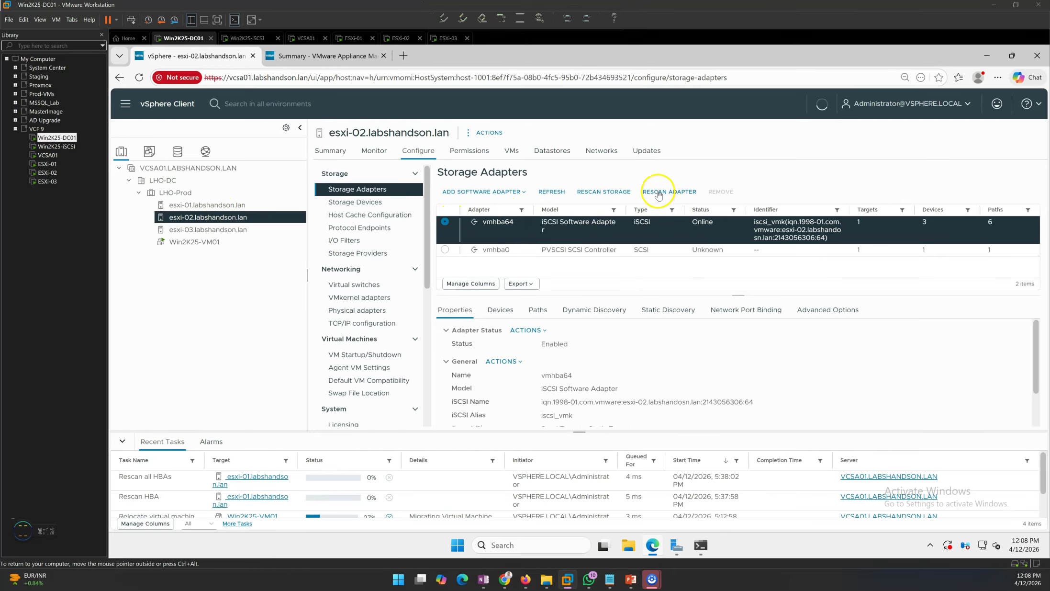
left_click(606, 192)
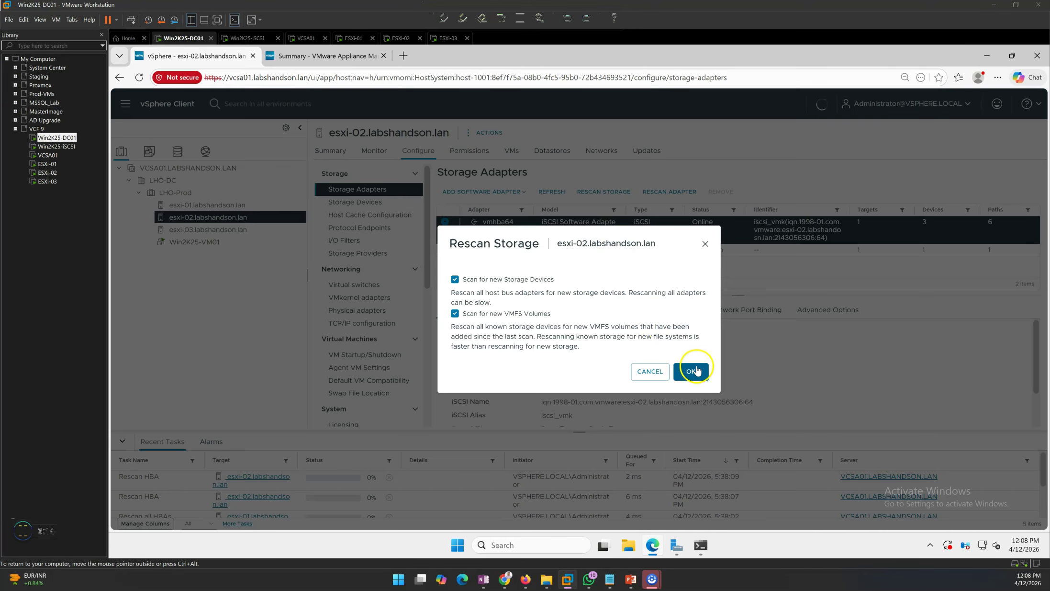
left_click(692, 370)
- Rescan the vmhba64 iSCSI adapter of esxi-03.labshandson.lan and rescan its storage for new storage devices and new VMFS volumes
left_click(202, 230)
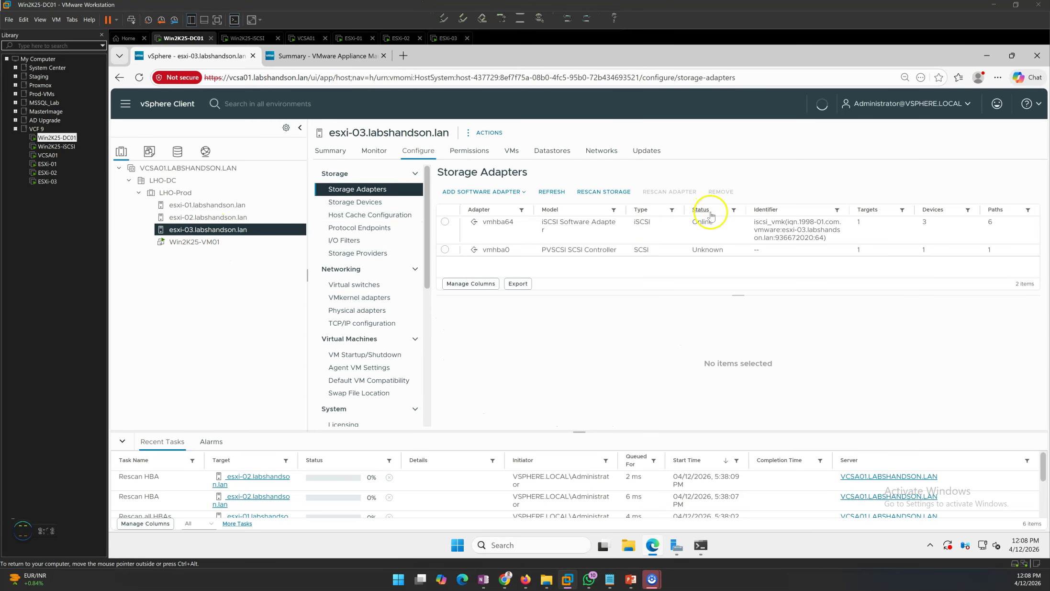
left_click(444, 223)
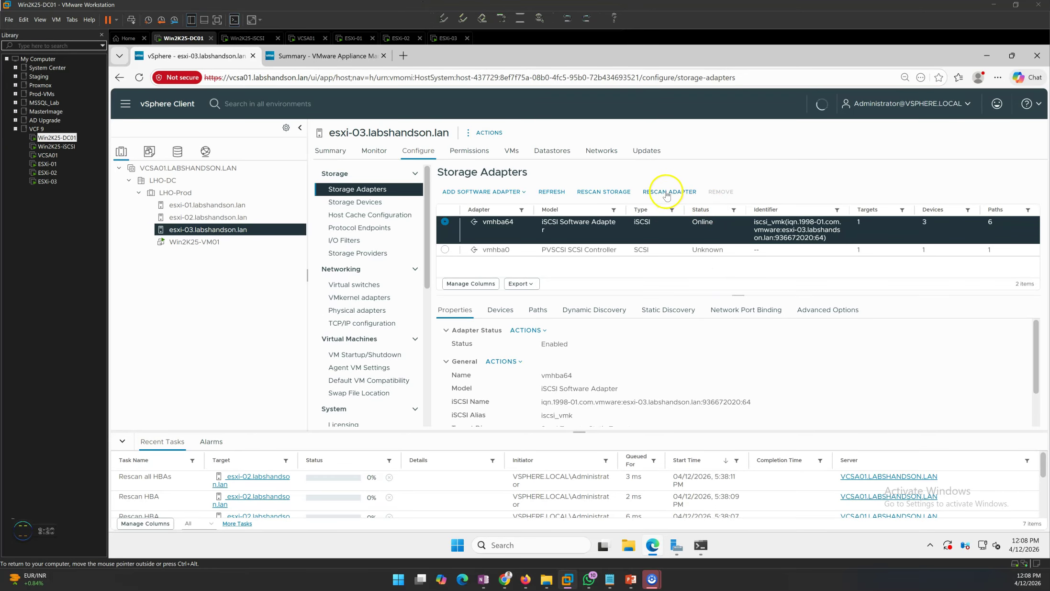
left_click(597, 191)
left_click(690, 371)
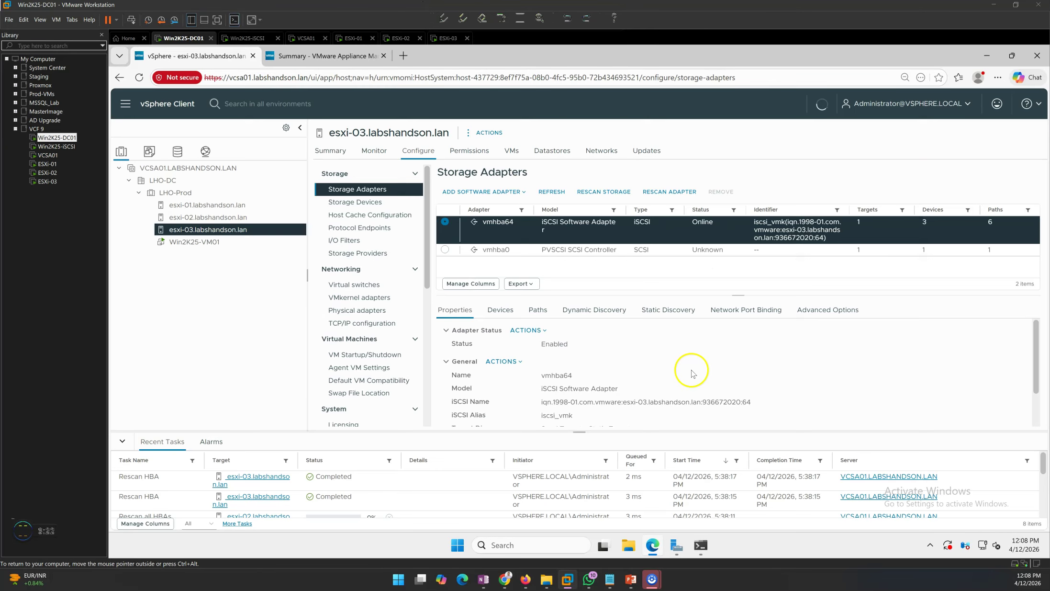
- Enlarge the recent tasks list, filter its status by "run", and examine the progress of the rescan tasks on the ESXi hosts
left_click(201, 203)
left_click(188, 194)
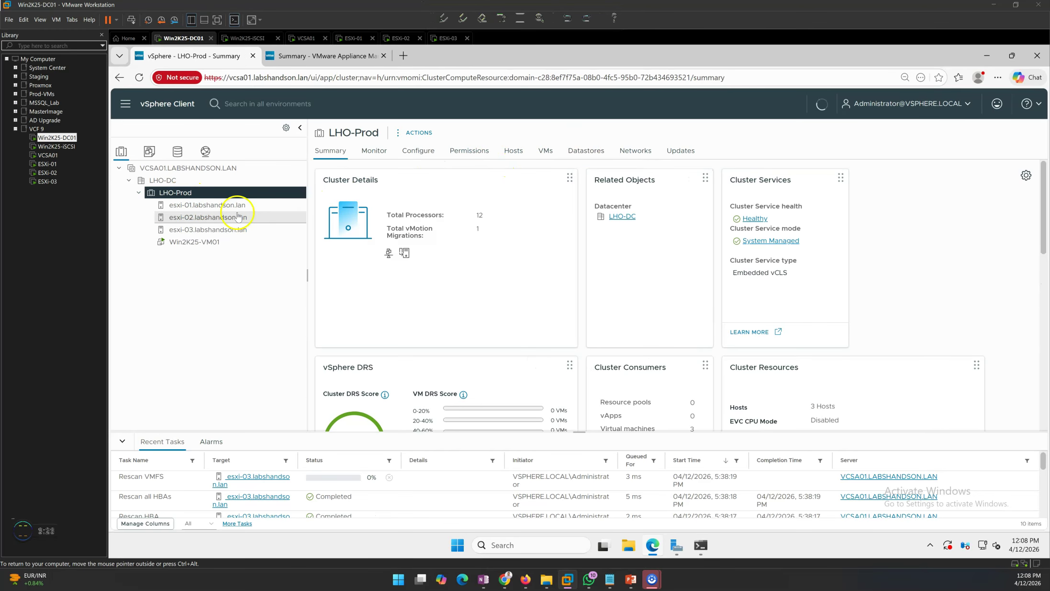
left_click(208, 210)
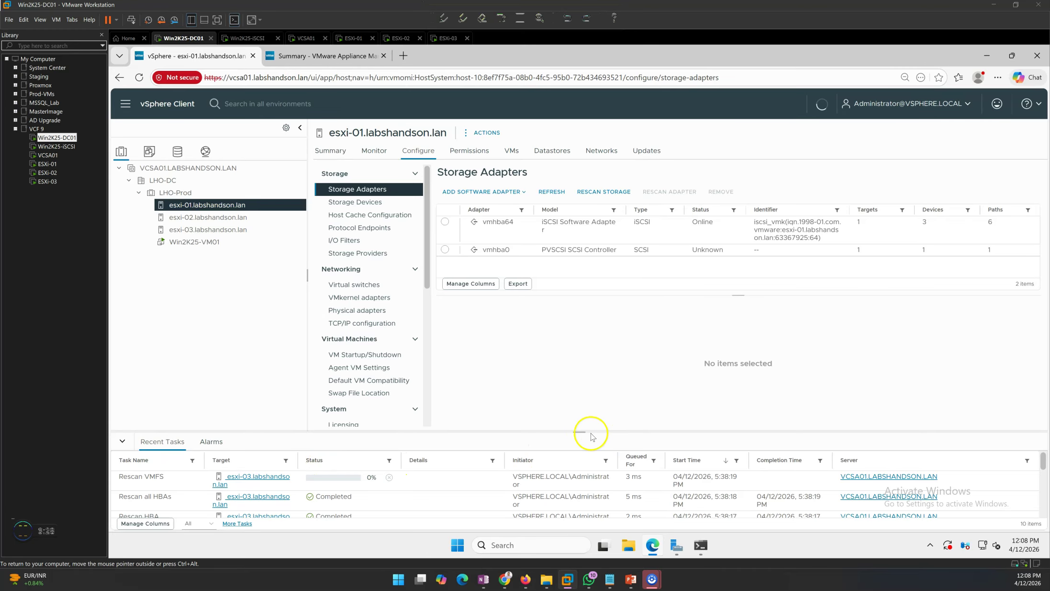
left_click_drag(579, 434, 582, 250)
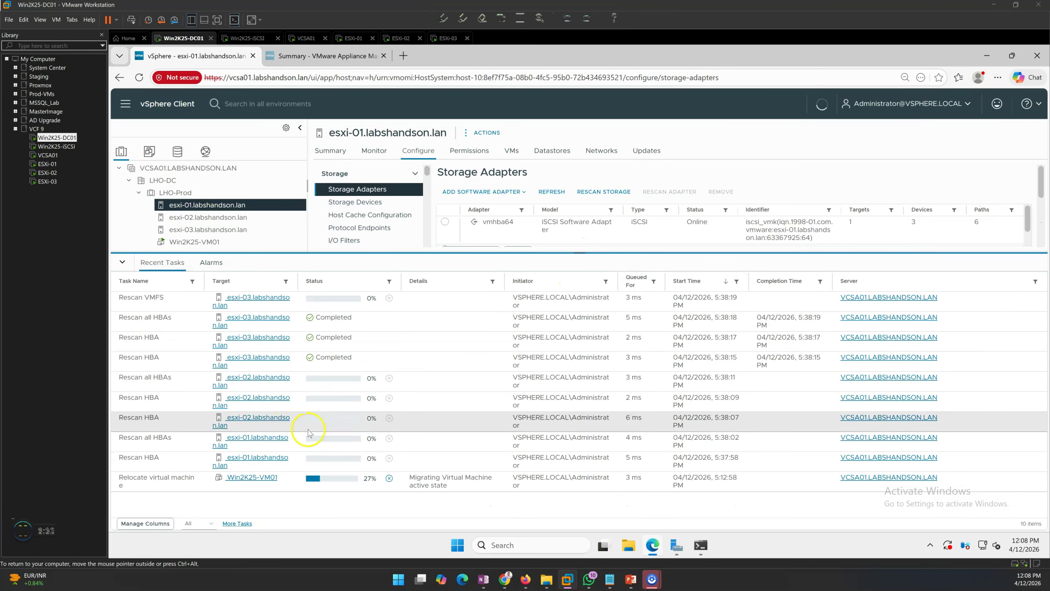
left_click(389, 282)
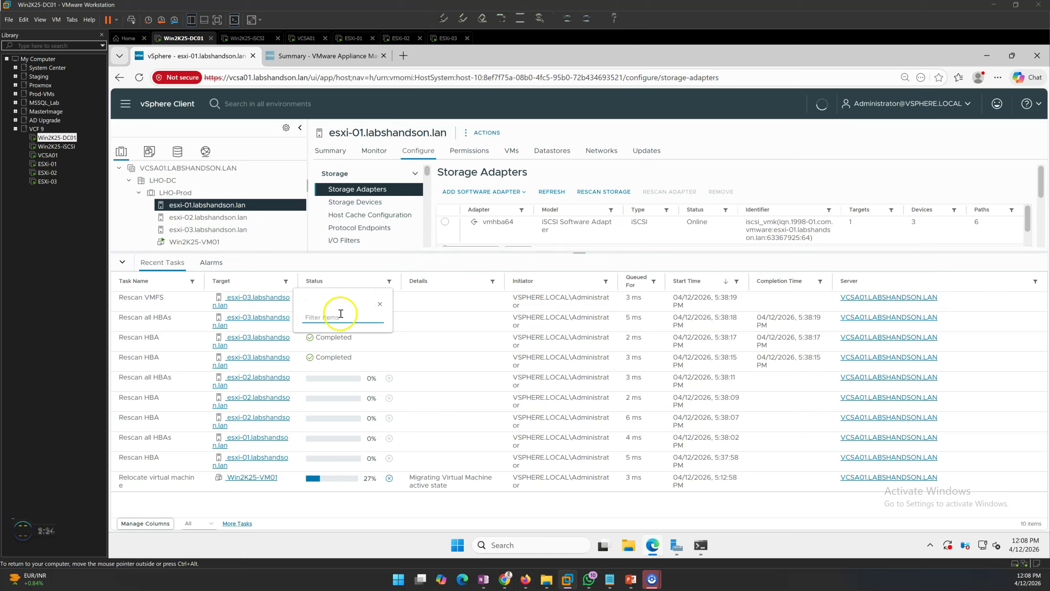
type("run")
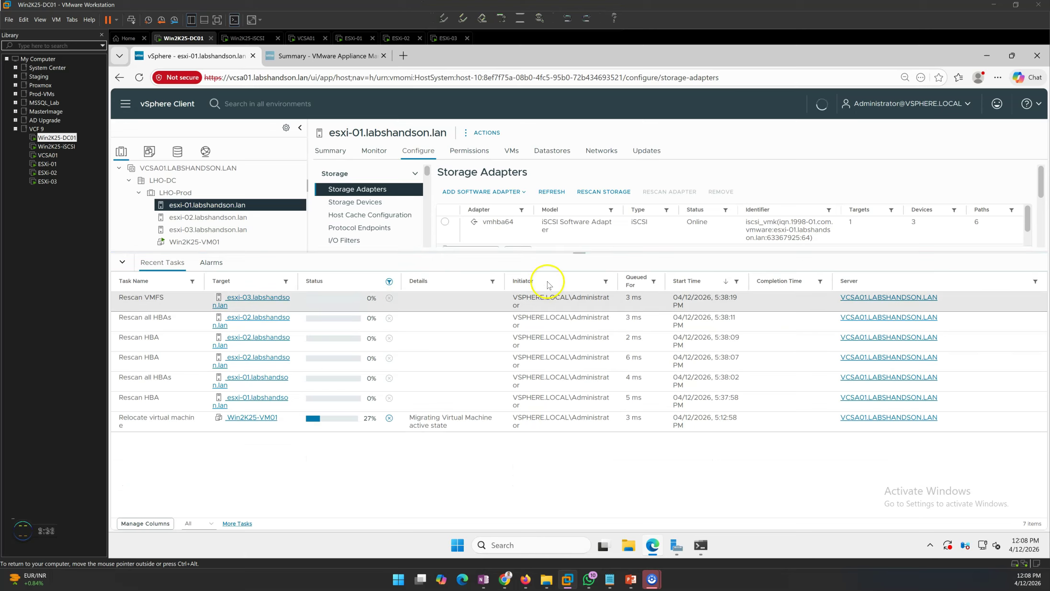
left_click_drag(577, 253, 585, 334)
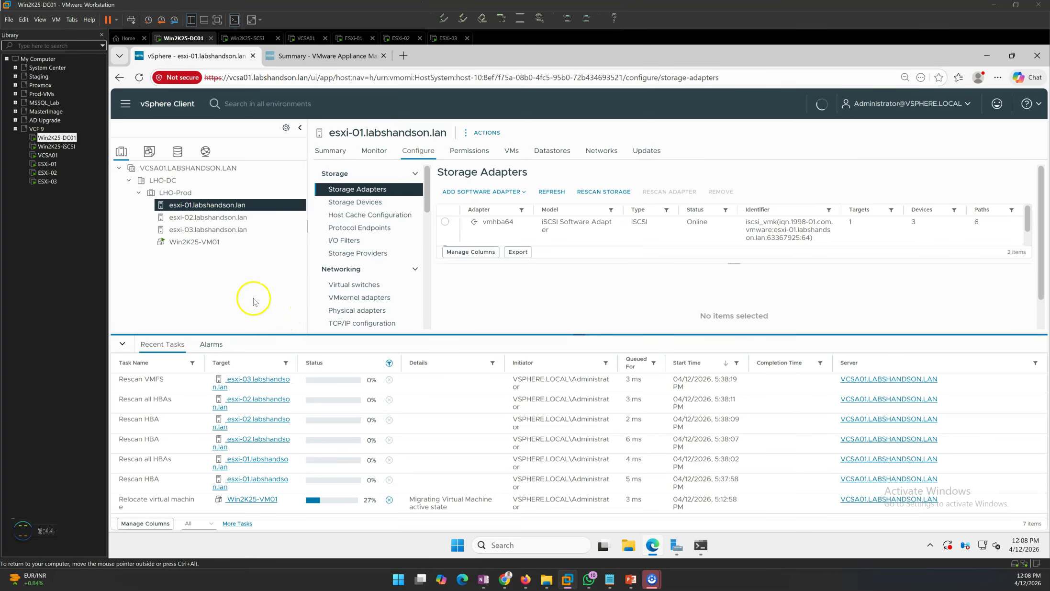
mouse_move(575, 333)
left_mouse_down()
mouse_move(576, 345)
mouse_move(579, 331)
left_mouse_up()
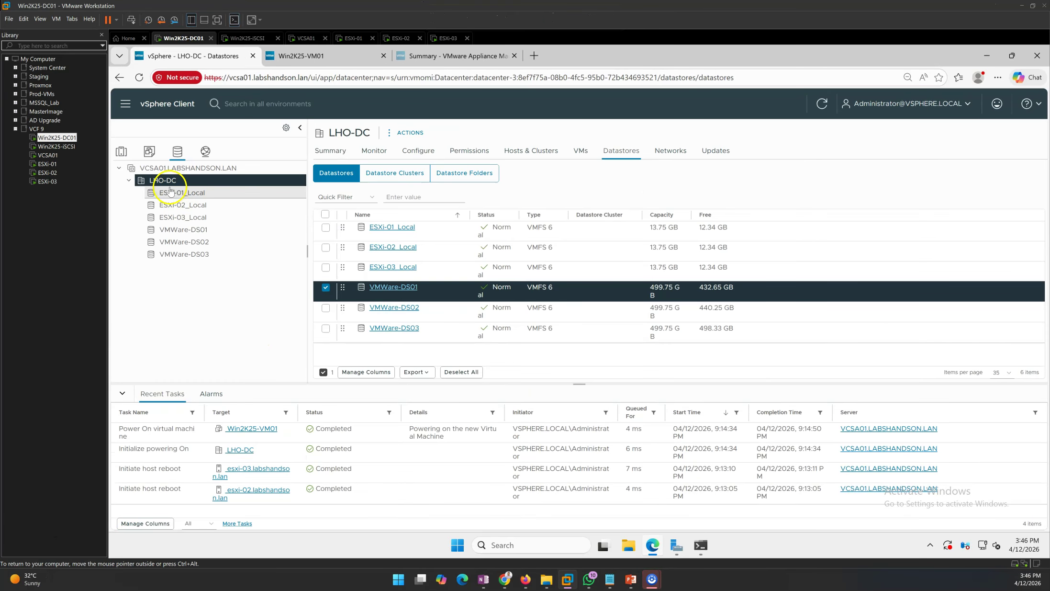
- Start increasing the capacity of datastore VMWare-DS01 in LHO-DC, selecting the 1.00 TB MSFT iSCSI disk on LUN 0 and checking whether it is expandable
left_click(170, 185)
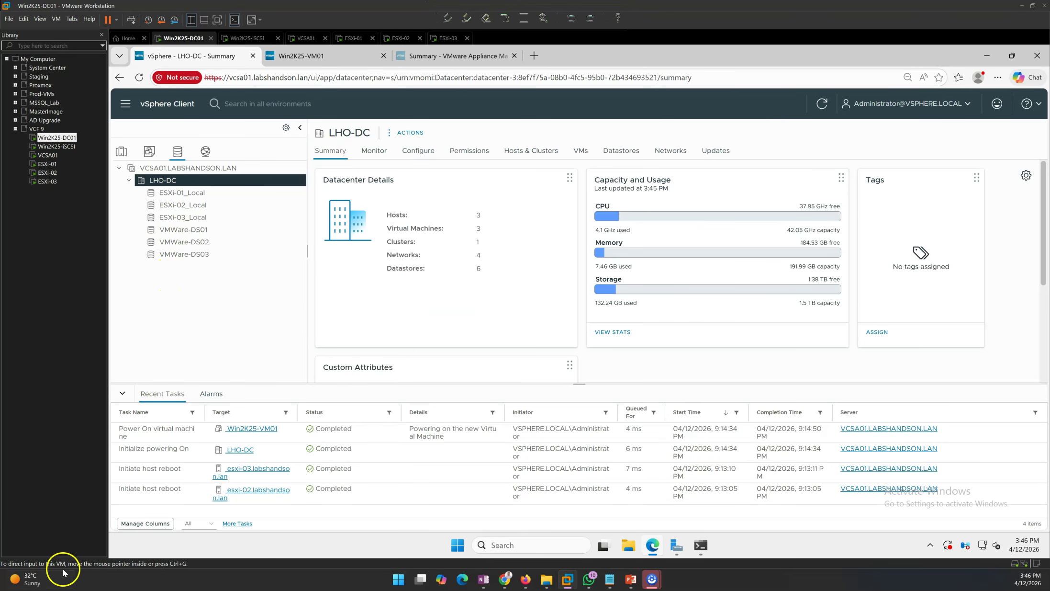
left_click(619, 152)
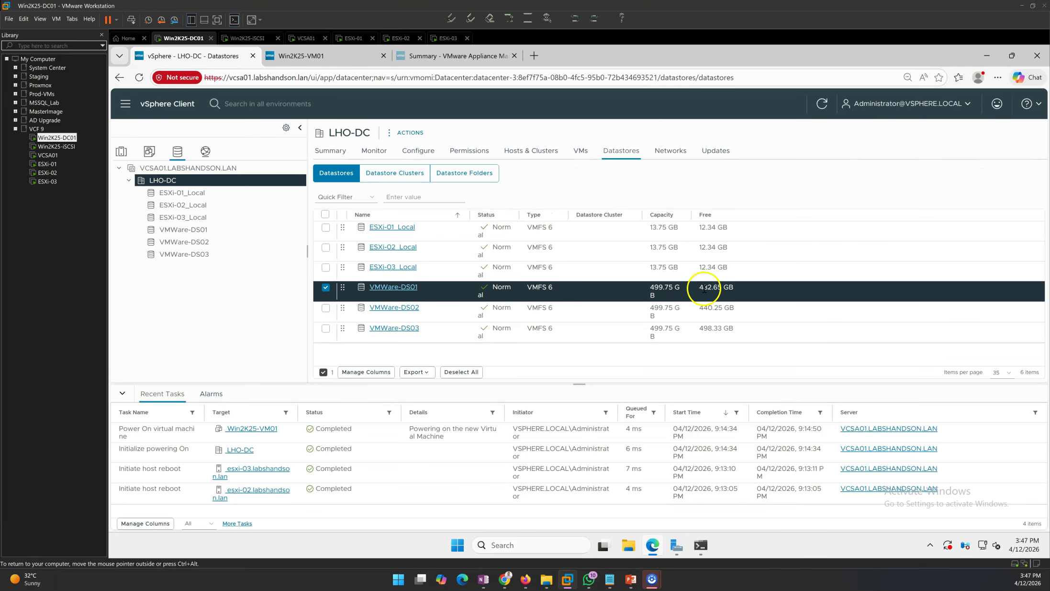
right_click(384, 291)
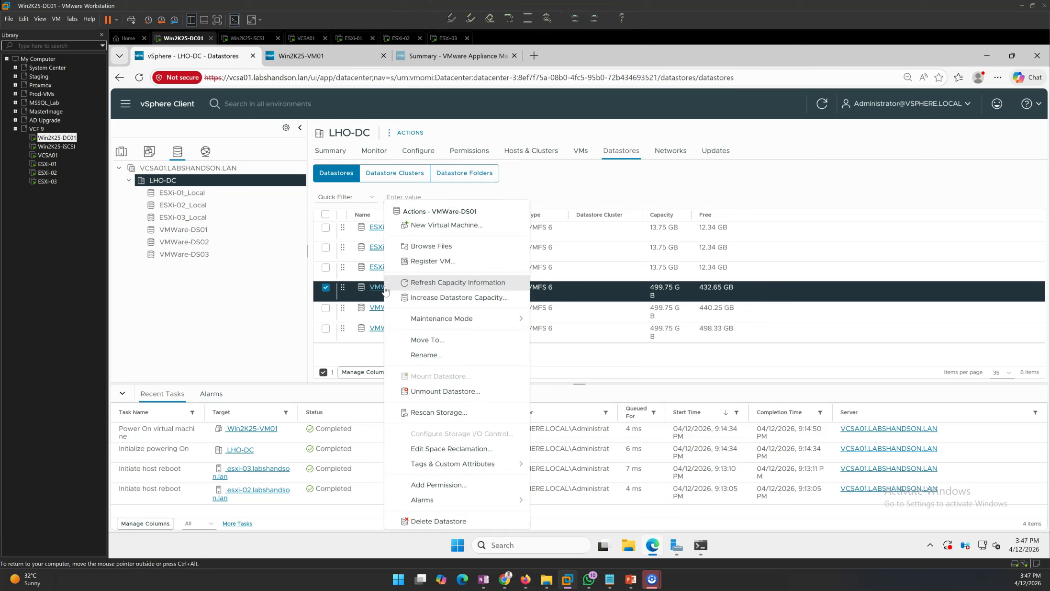
left_click(462, 302)
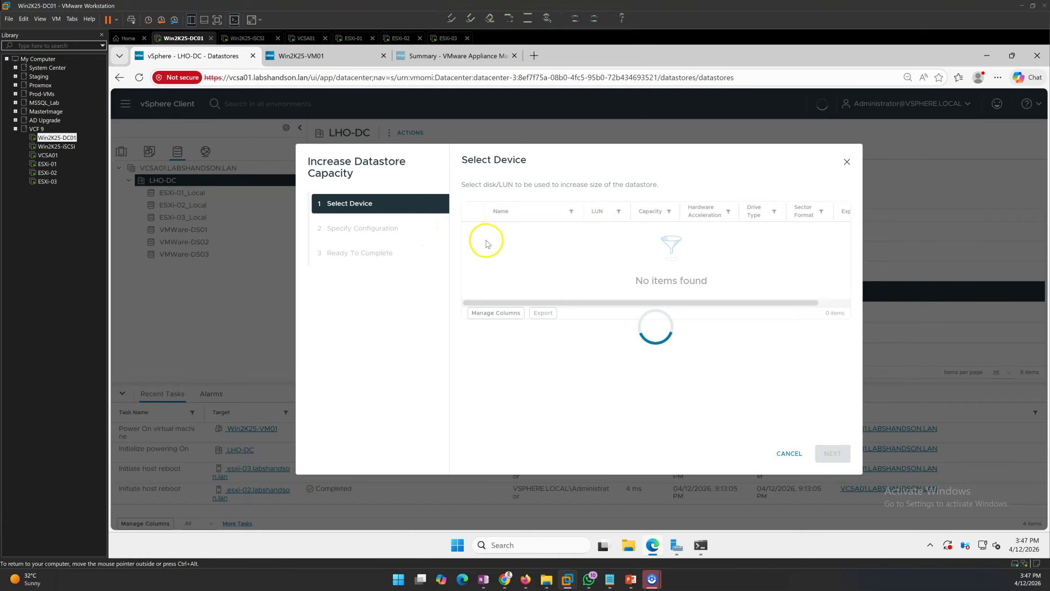
left_click(472, 228)
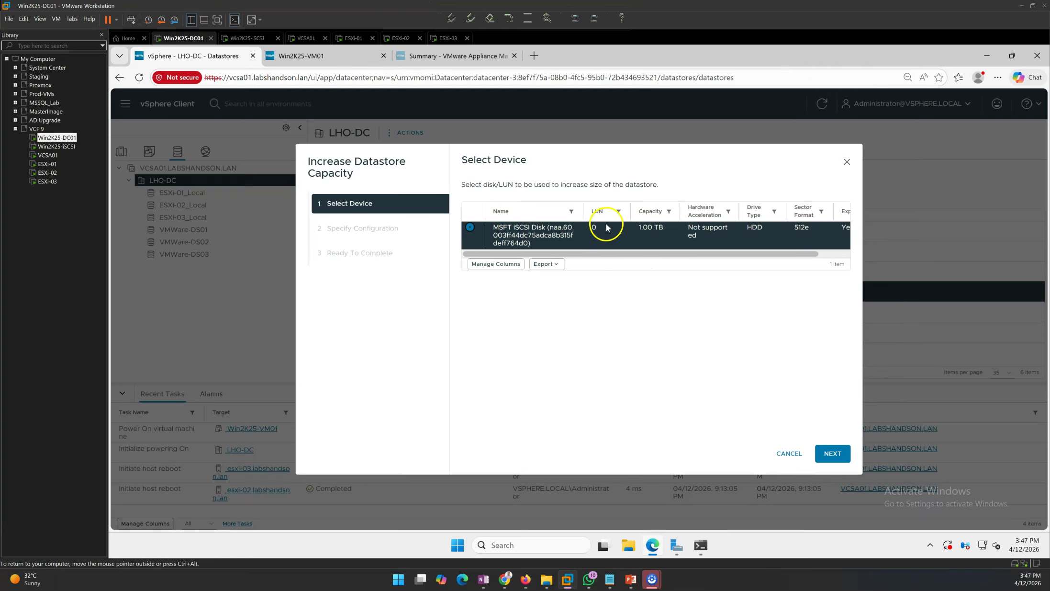
left_click_drag(598, 253, 618, 257)
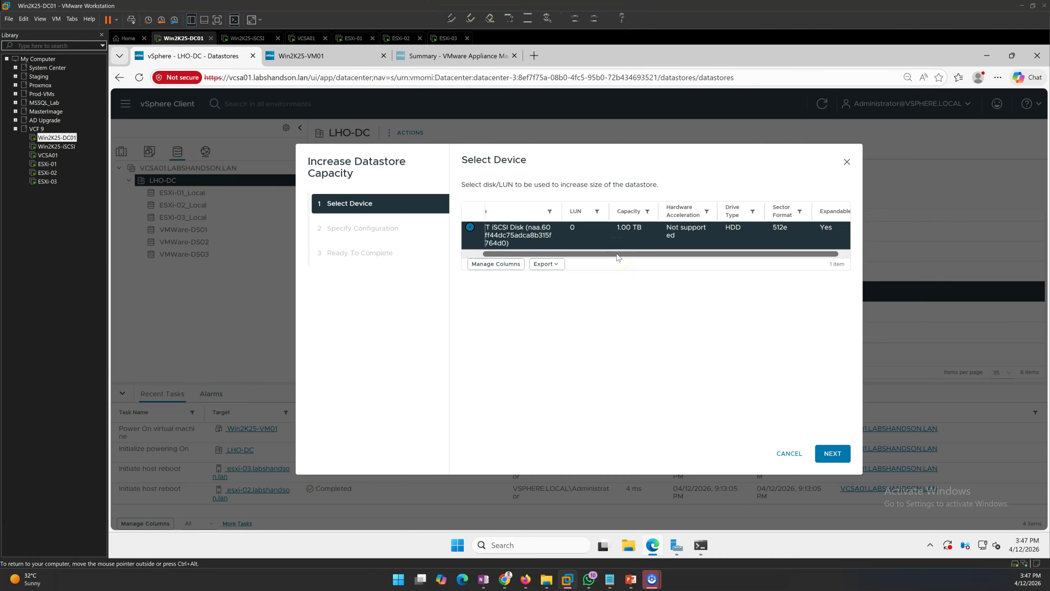
left_click_drag(617, 257, 679, 257)
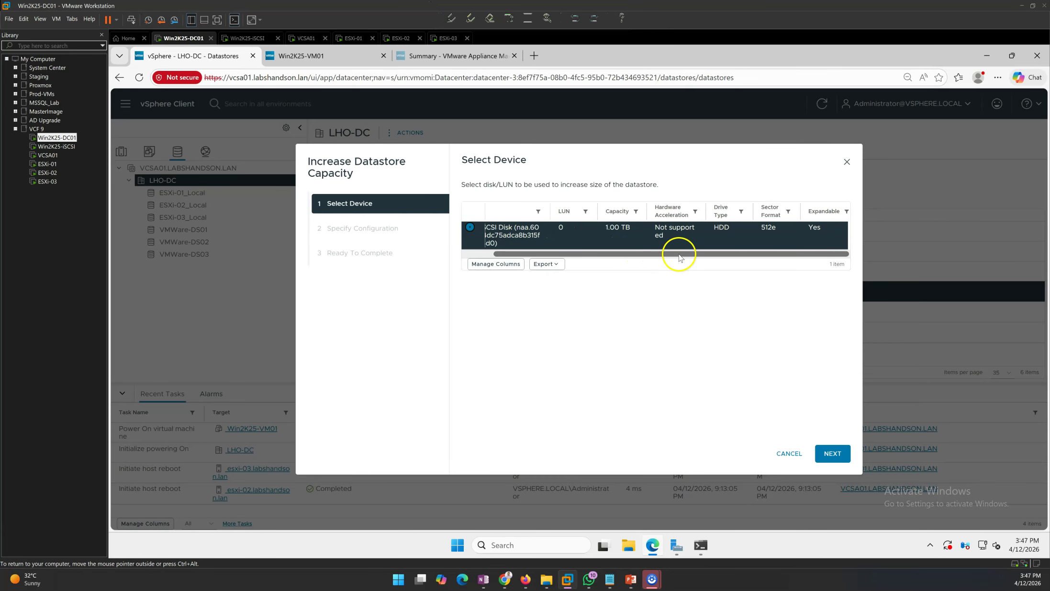
- Expand VMWare-DS01 by 524 GB using the adjacent free space, review the summary and finish the capacity increase
left_click(831, 451)
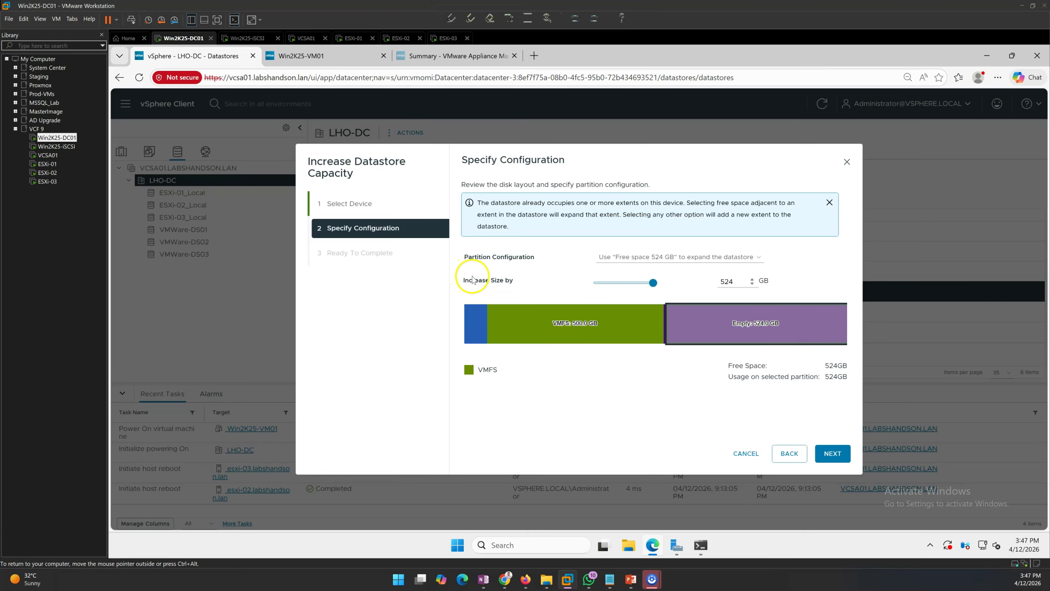
mouse_move(653, 283)
left_mouse_down()
mouse_move(595, 286)
mouse_move(662, 287)
left_mouse_up()
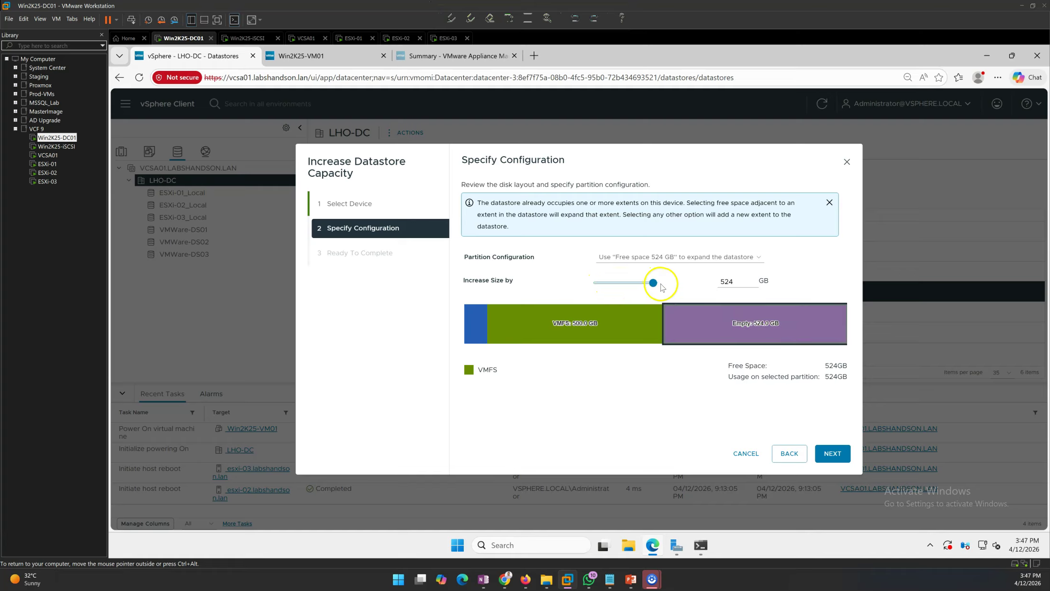
left_click(728, 281)
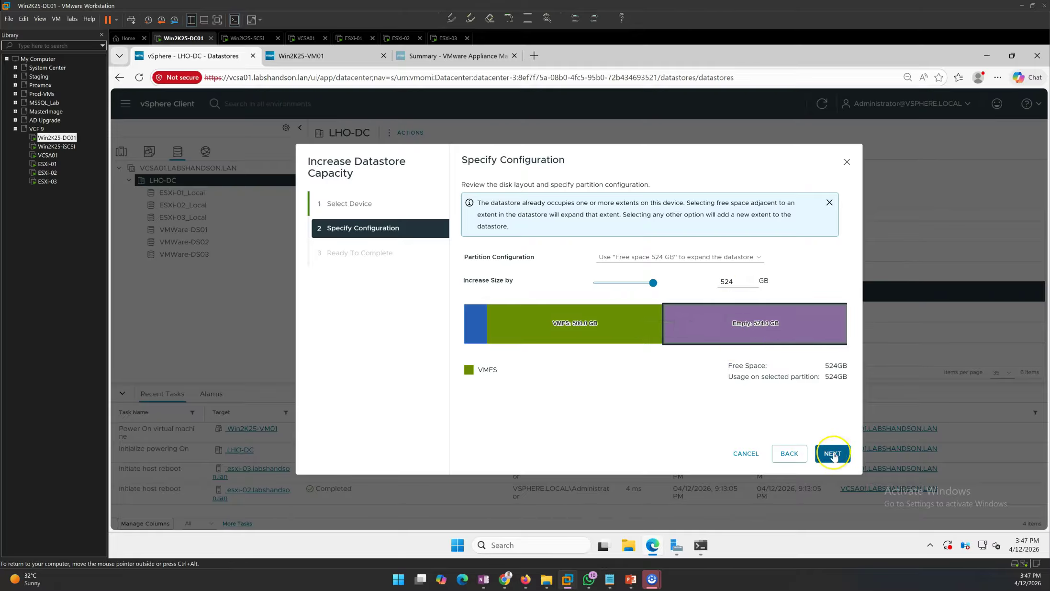
left_click(833, 454)
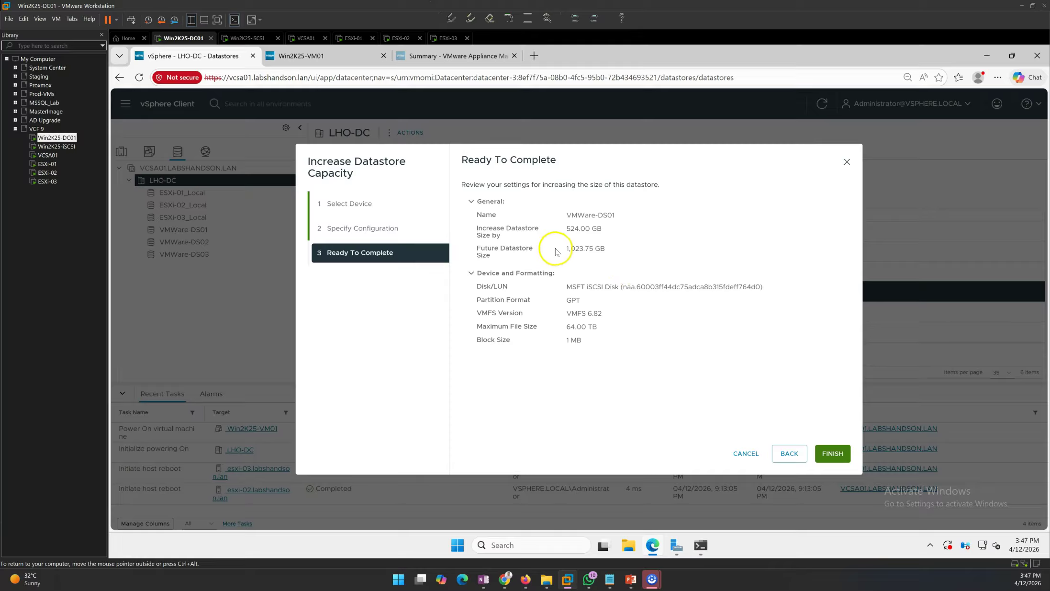
left_click_drag(565, 252, 604, 249)
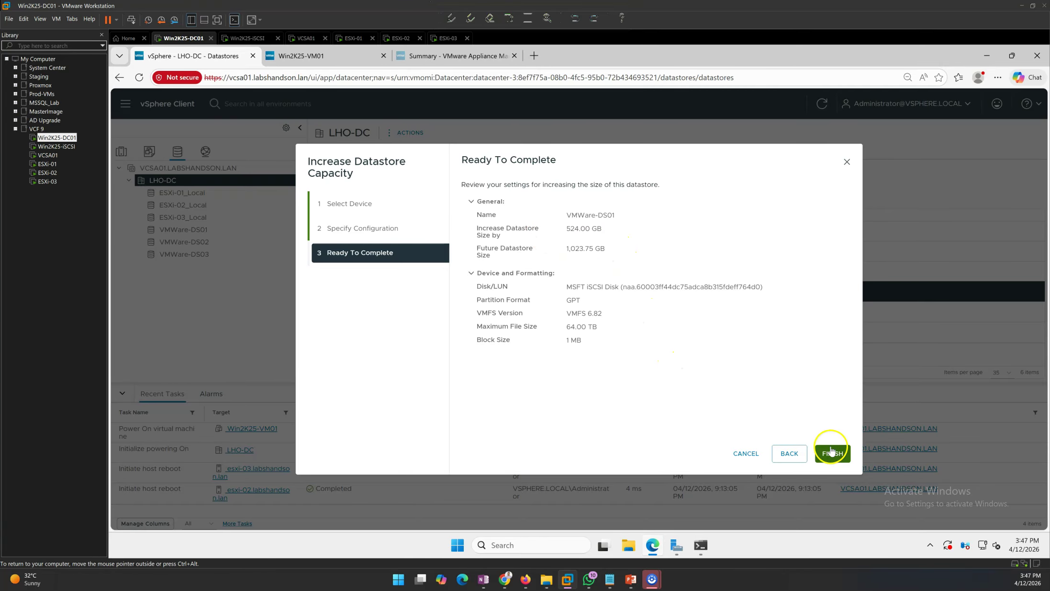
left_click(831, 453)
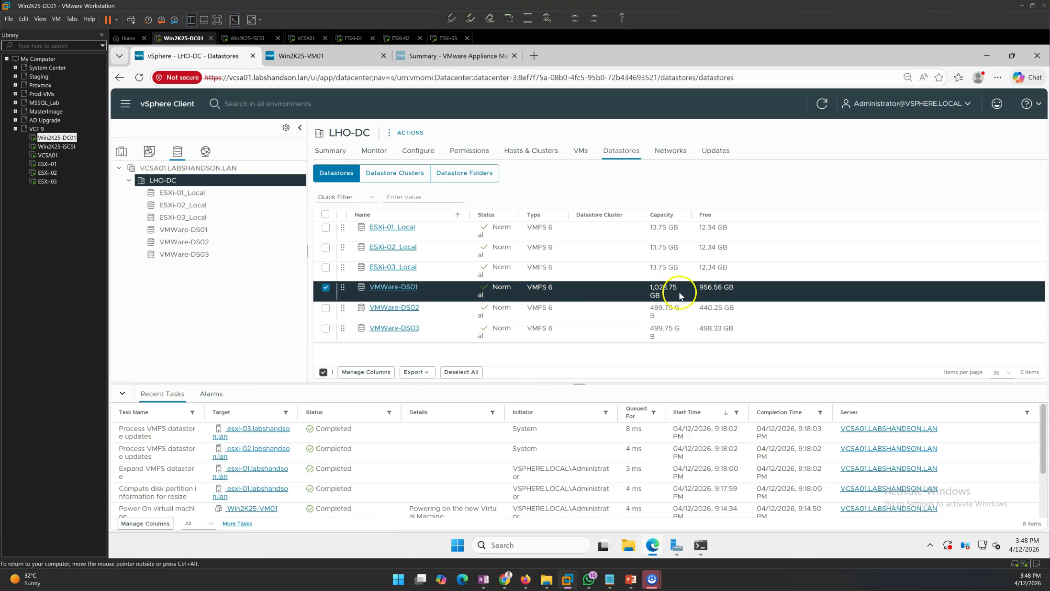
- Check the capacity of VMWare-DS01 in the datastore lists of hosts esxi-01, esxi-02 and esxi-03
left_click(122, 151)
left_click(165, 205)
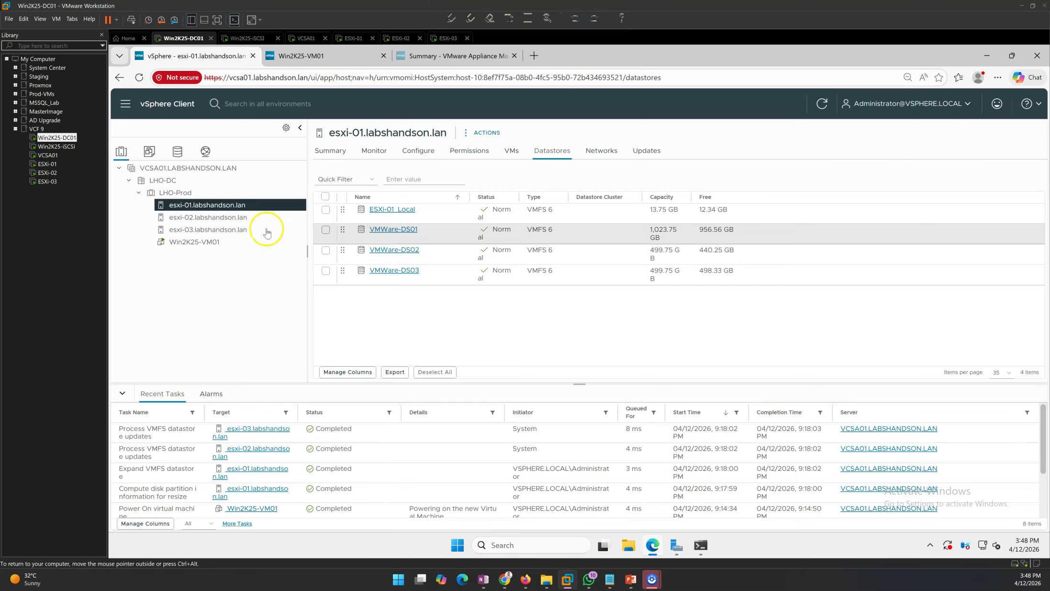
left_click(201, 218)
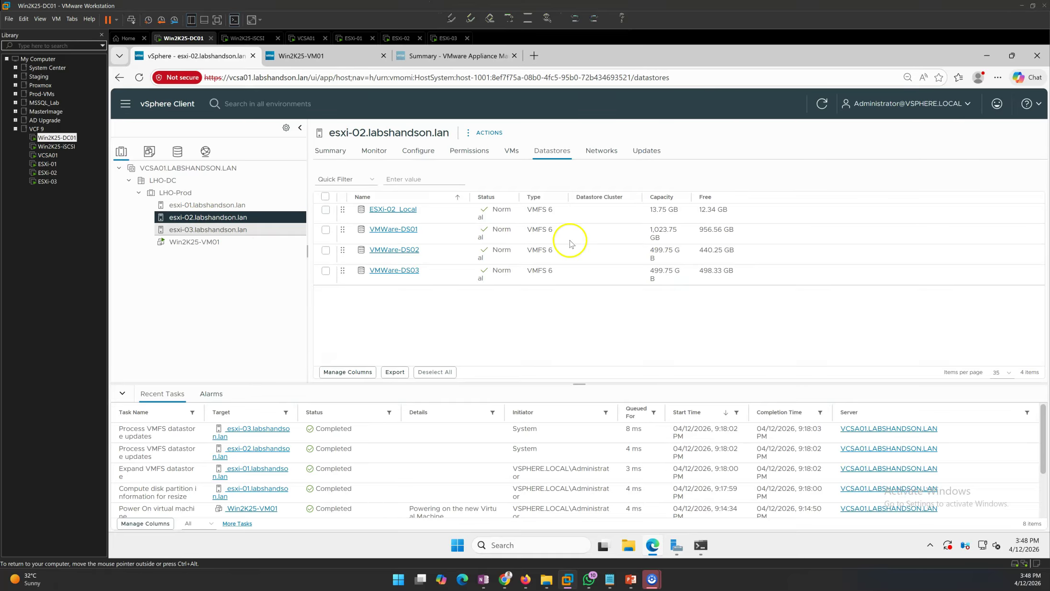
left_click(191, 230)
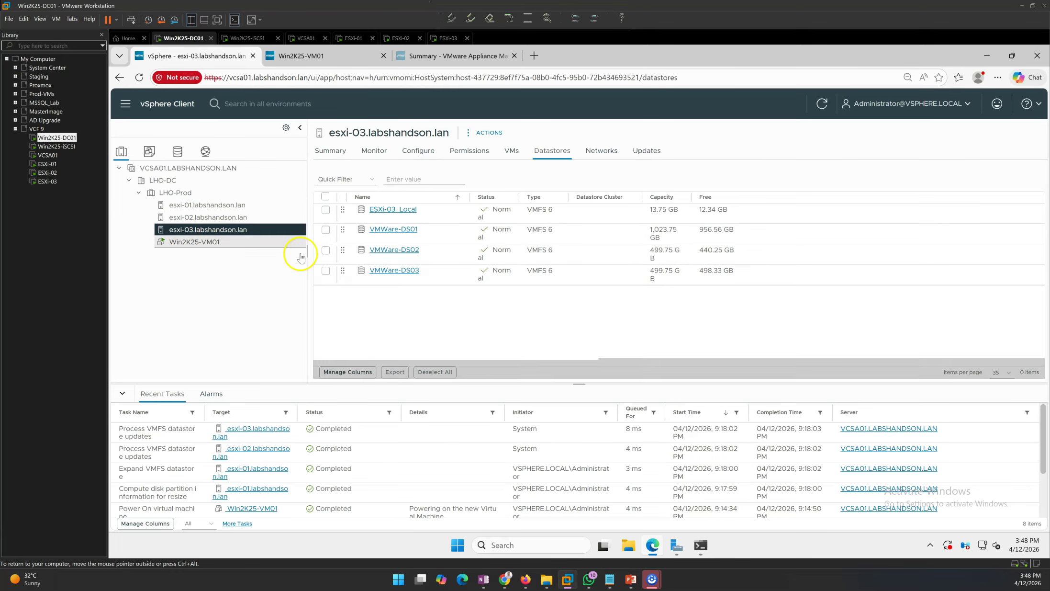
left_click(189, 210)
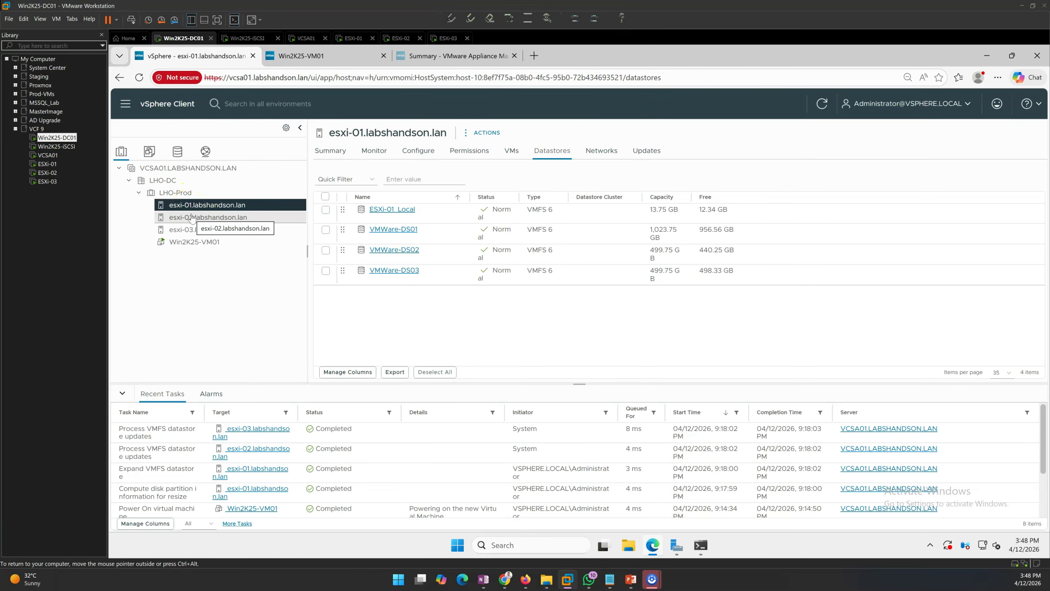
- Increase the capacity of datastore VMWare-DS02 from host esxi-02 by 524 GB, using the 1.00 TB MSFT iSCSI disk on LUN 1
left_click(190, 216)
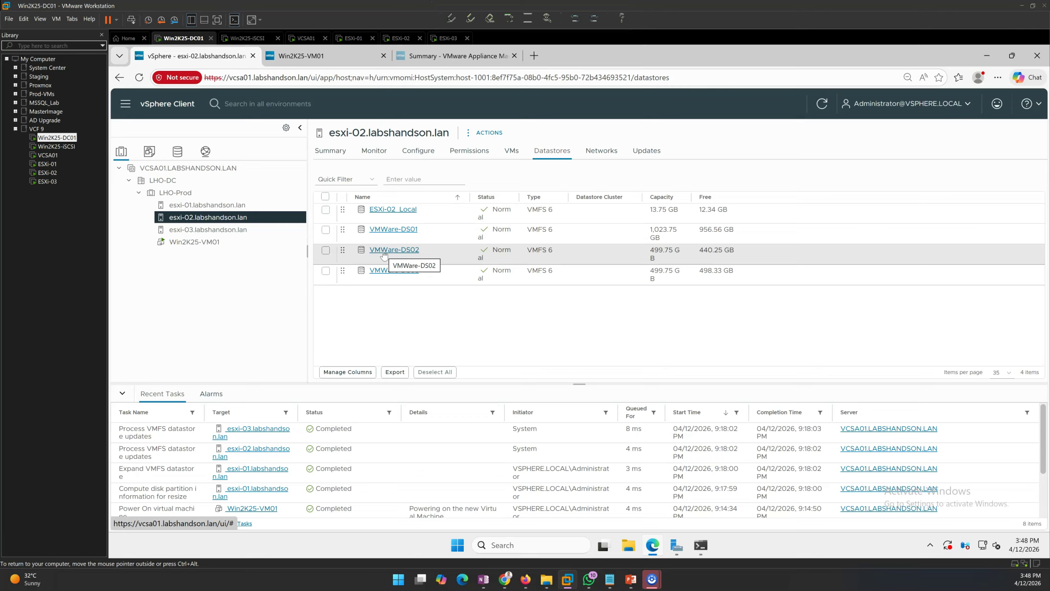
left_click(394, 255)
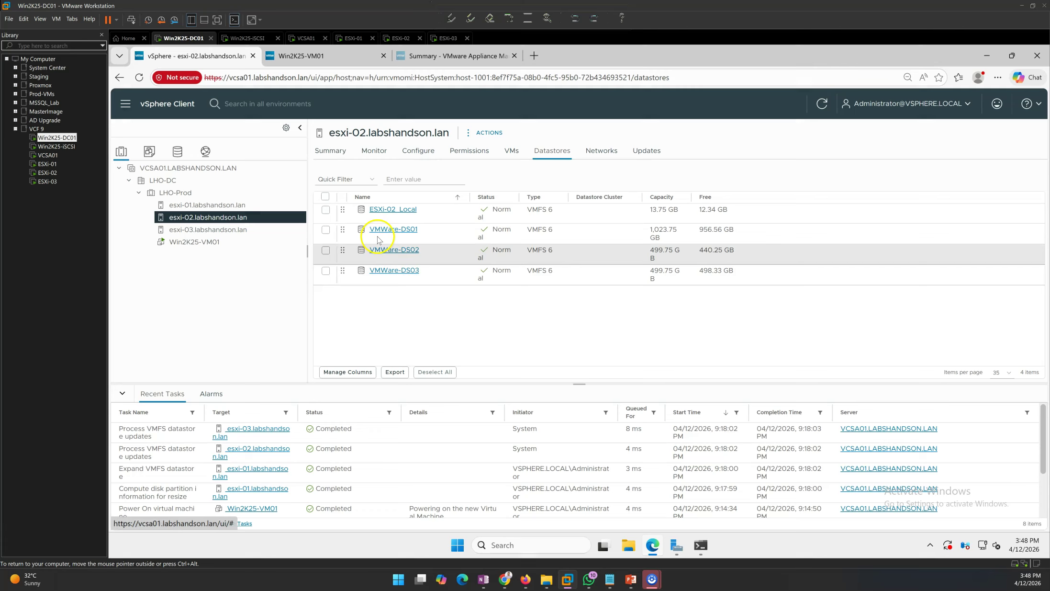
right_click(395, 254)
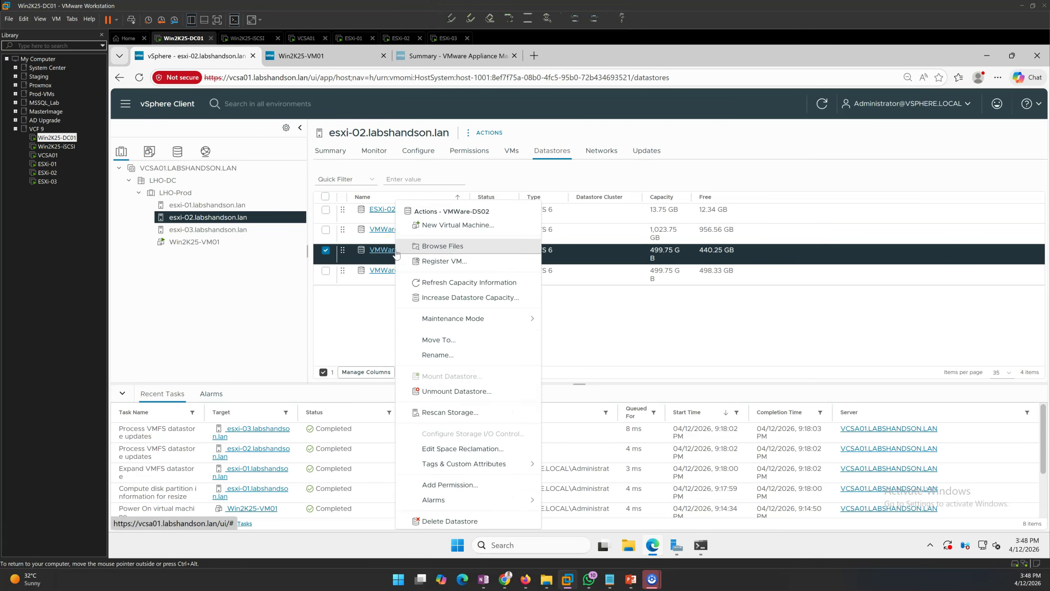
left_click(437, 298)
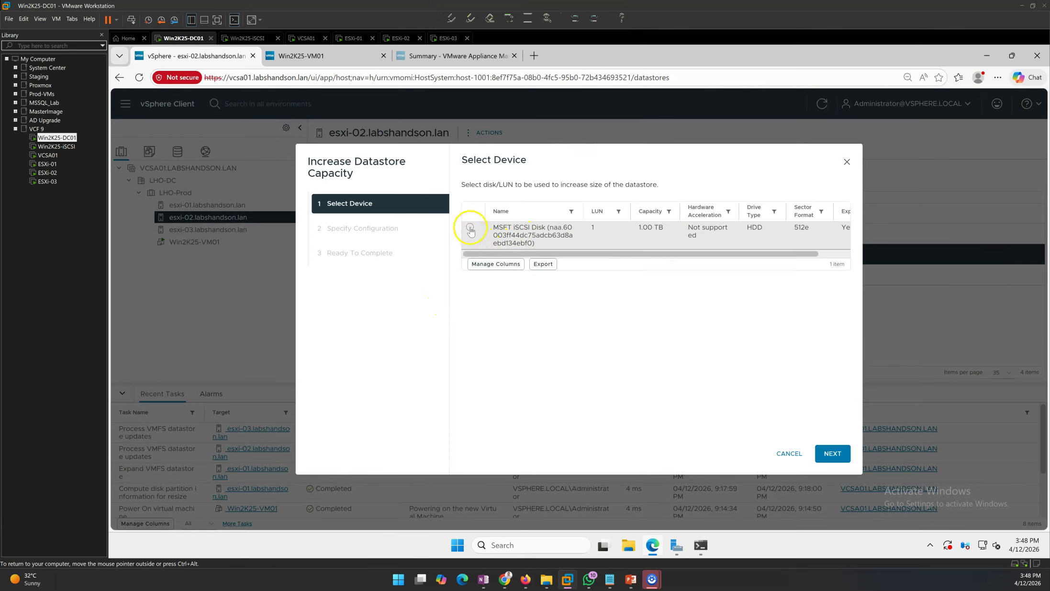
left_click(470, 229)
left_click(838, 454)
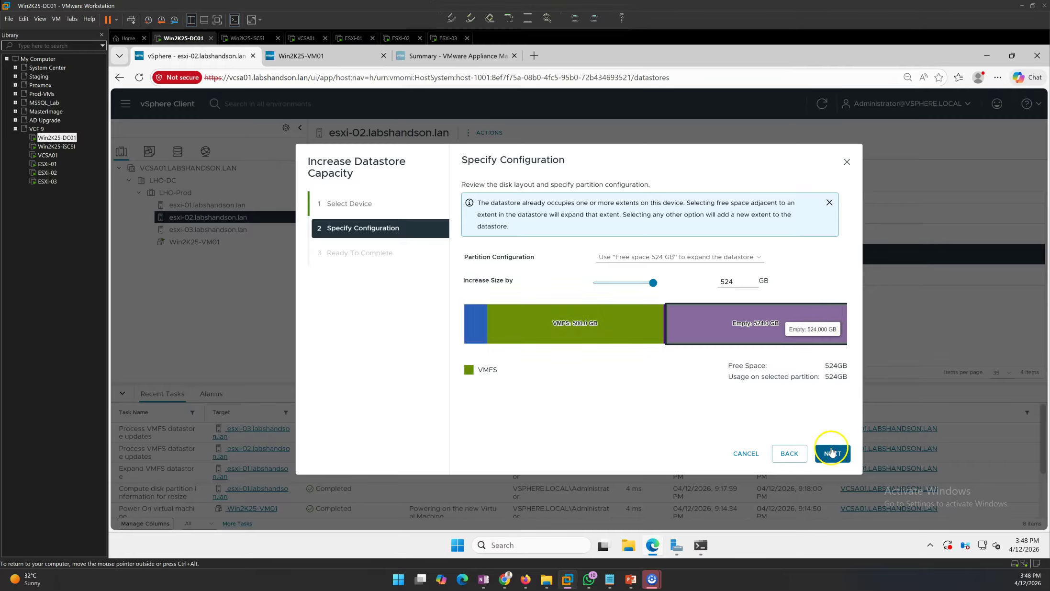
left_click(832, 452)
left_click(832, 452)
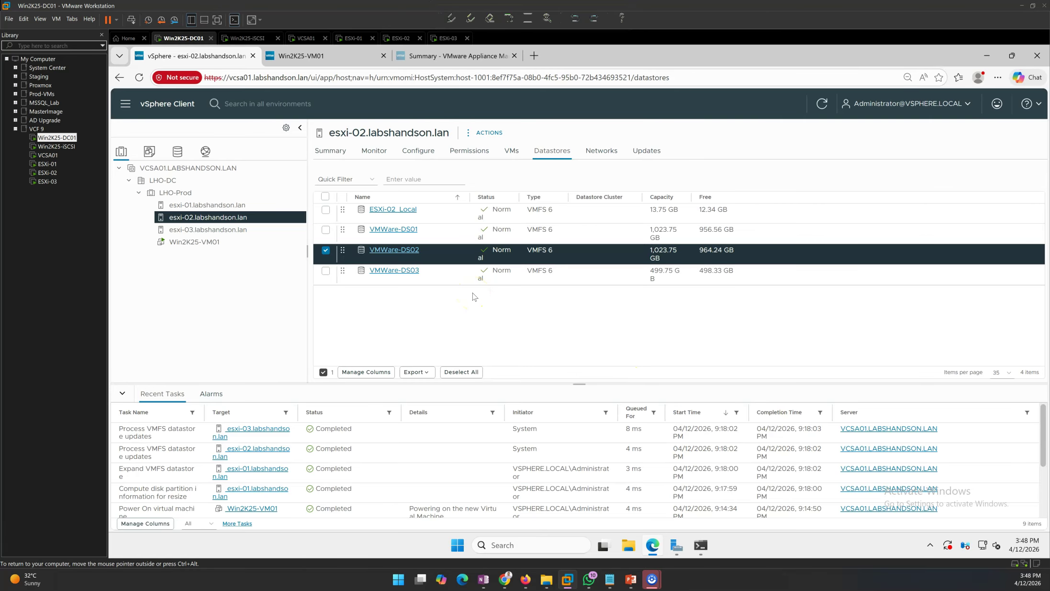
- Increase the capacity of datastore VMWare-DS03 by 524 GB, using the 1.00 TB MSFT iSCSI disk on LUN 2
right_click(385, 274)
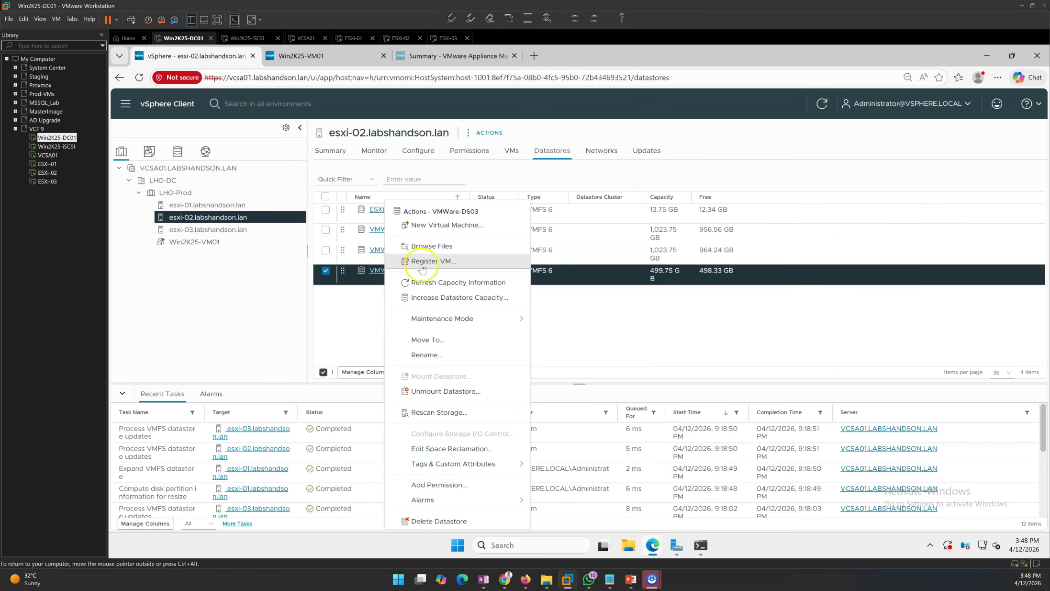
left_click(429, 300)
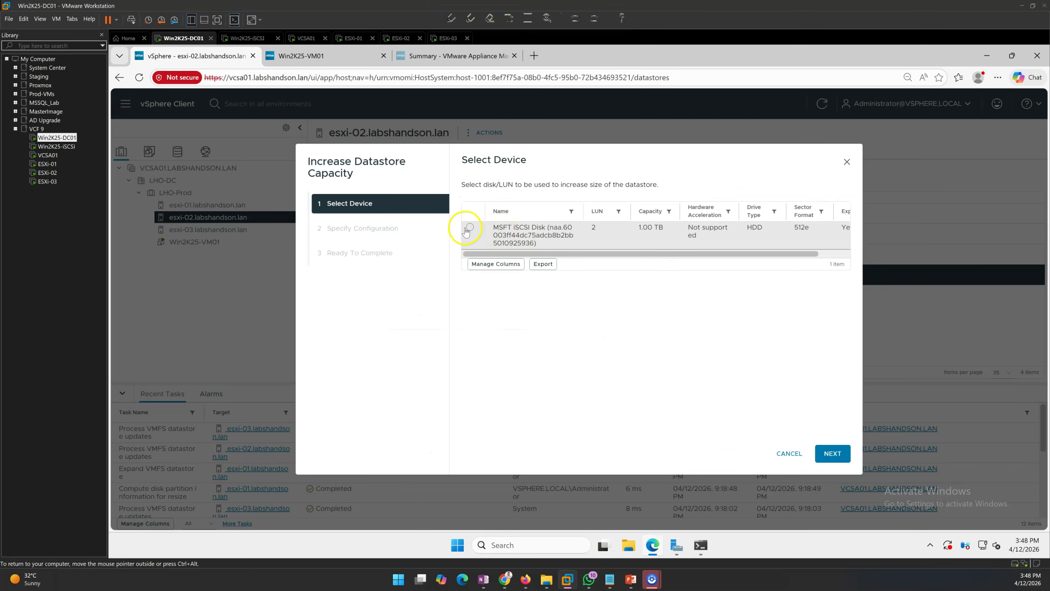
left_click(468, 228)
left_click(833, 454)
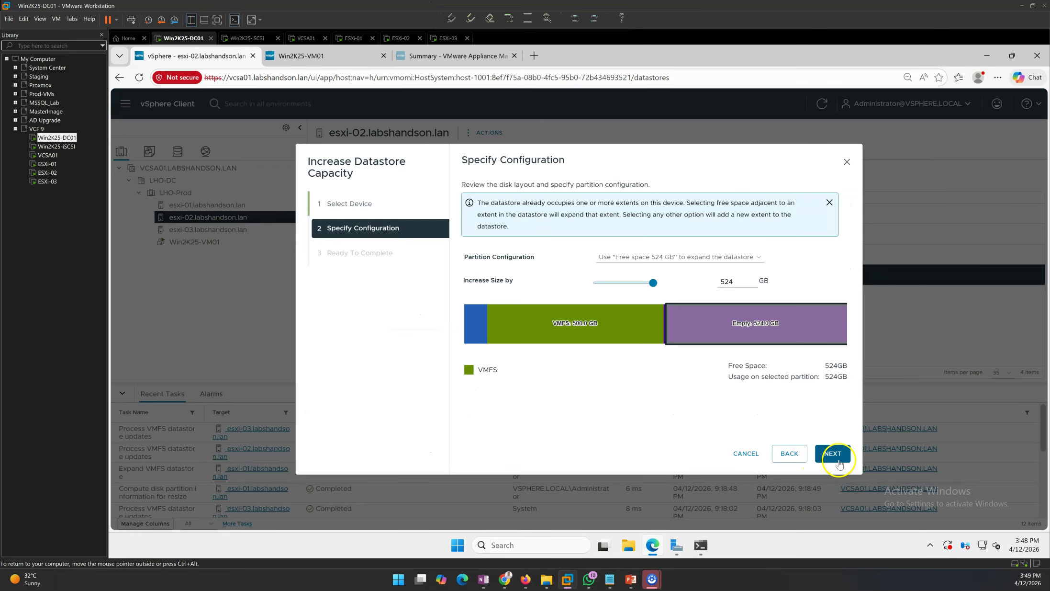
left_click(835, 454)
left_click(838, 454)
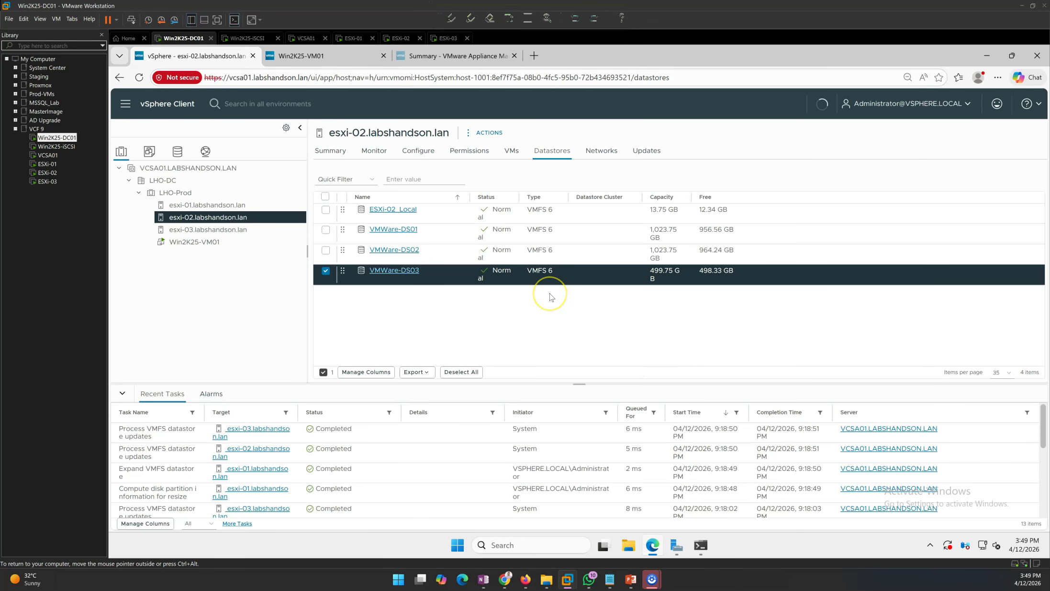
- Check the capacities of the expanded datastores on esxi-02 and across the LHO-Prod cluster, and view the cluster summary
left_click(636, 250)
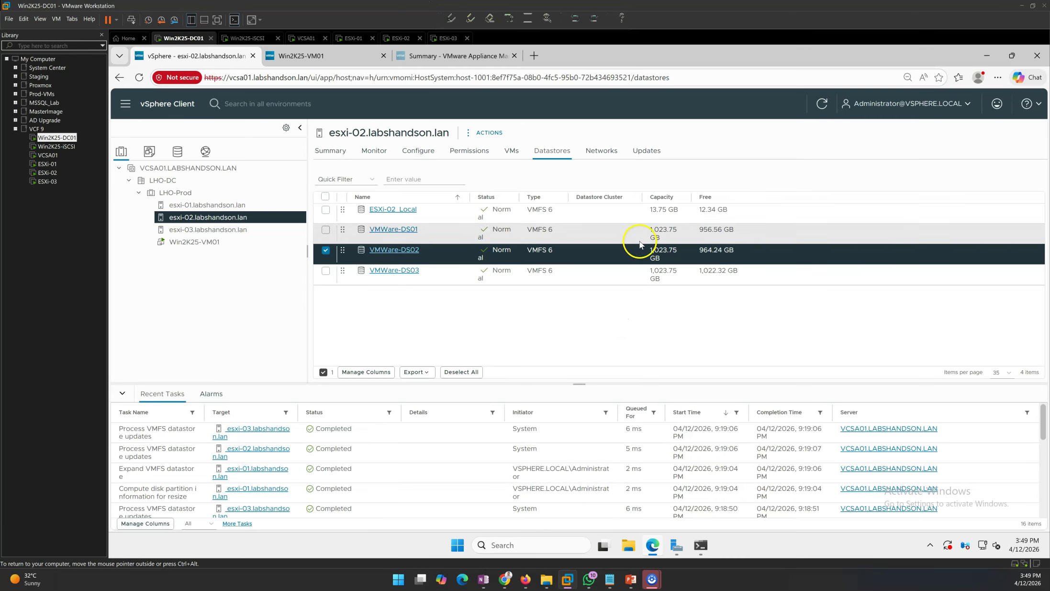
left_click(191, 193)
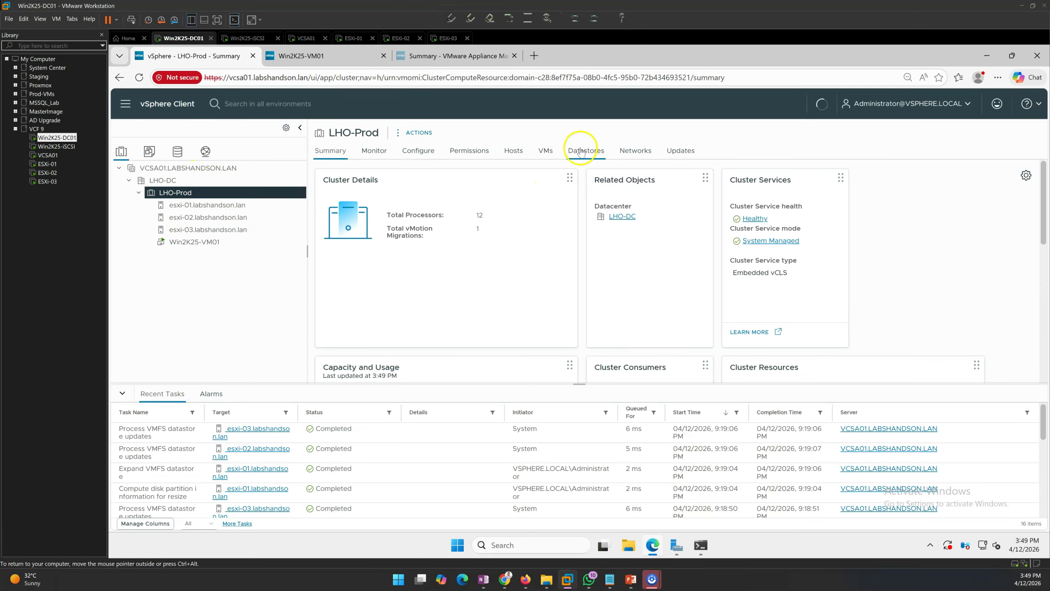
left_click(586, 151)
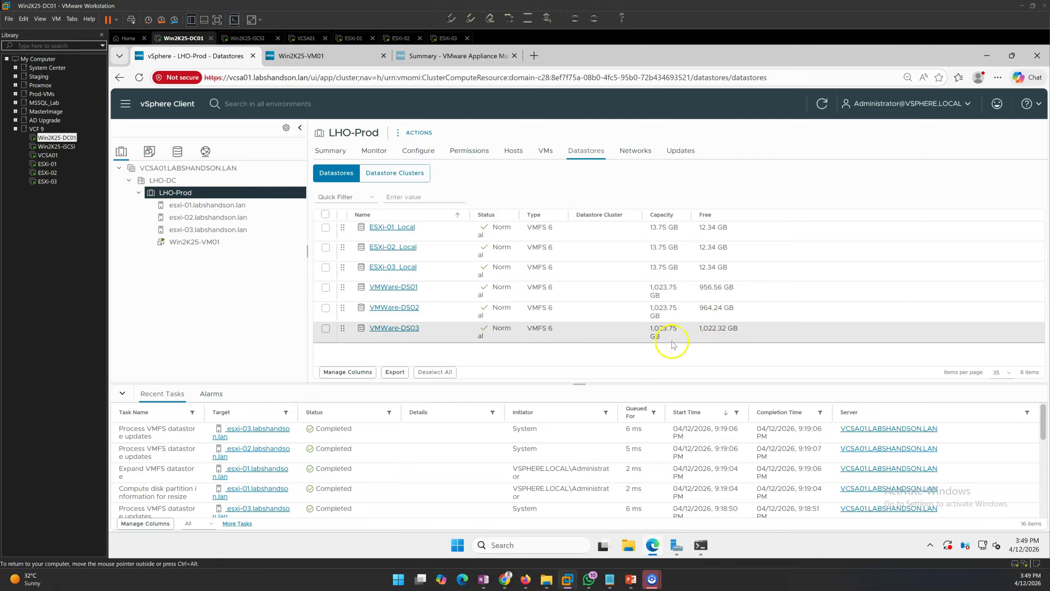
left_click(330, 151)
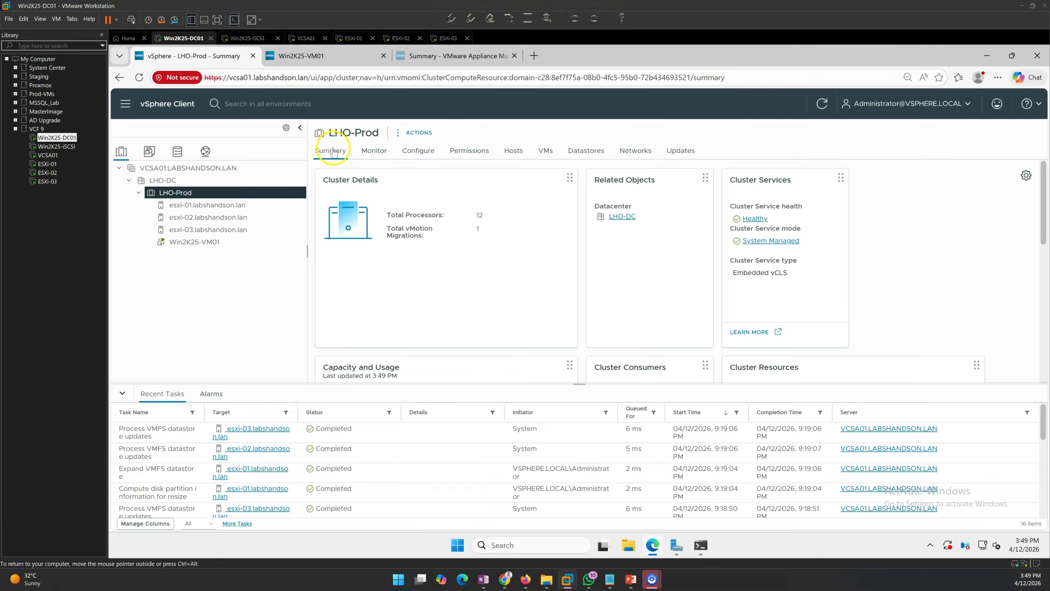
- Review the LHO-DC datacenter's datastore capacities and its total storage capacity in the summary
left_click(176, 153)
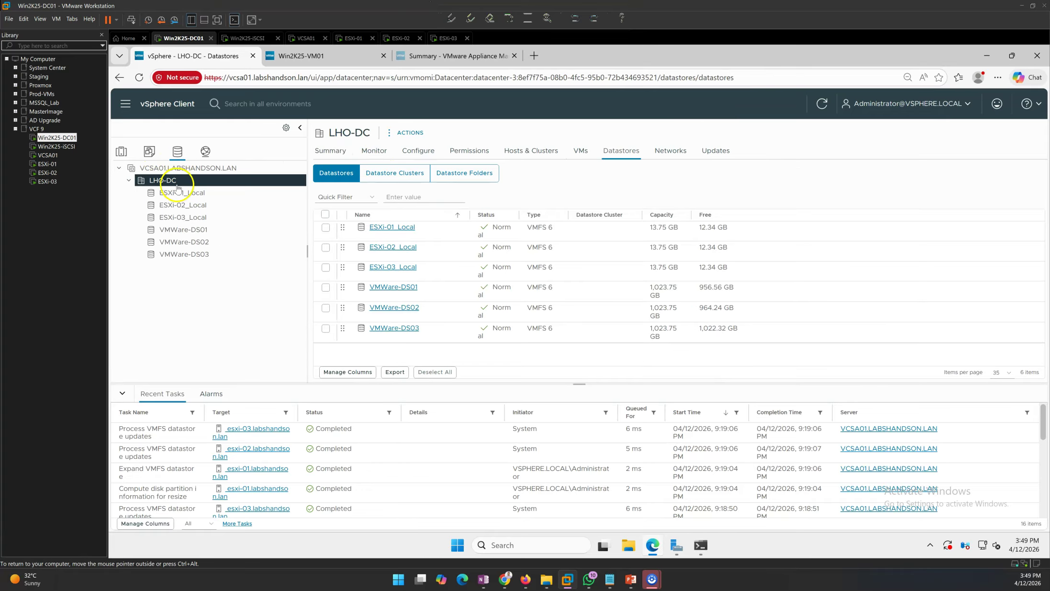
left_click(330, 150)
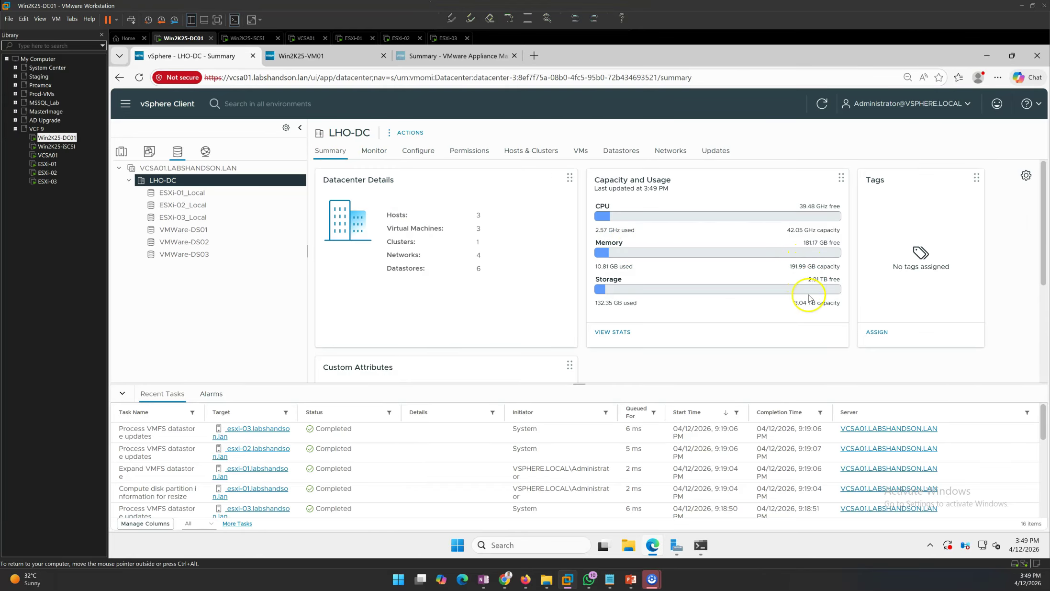
left_click_drag(793, 307, 839, 311)
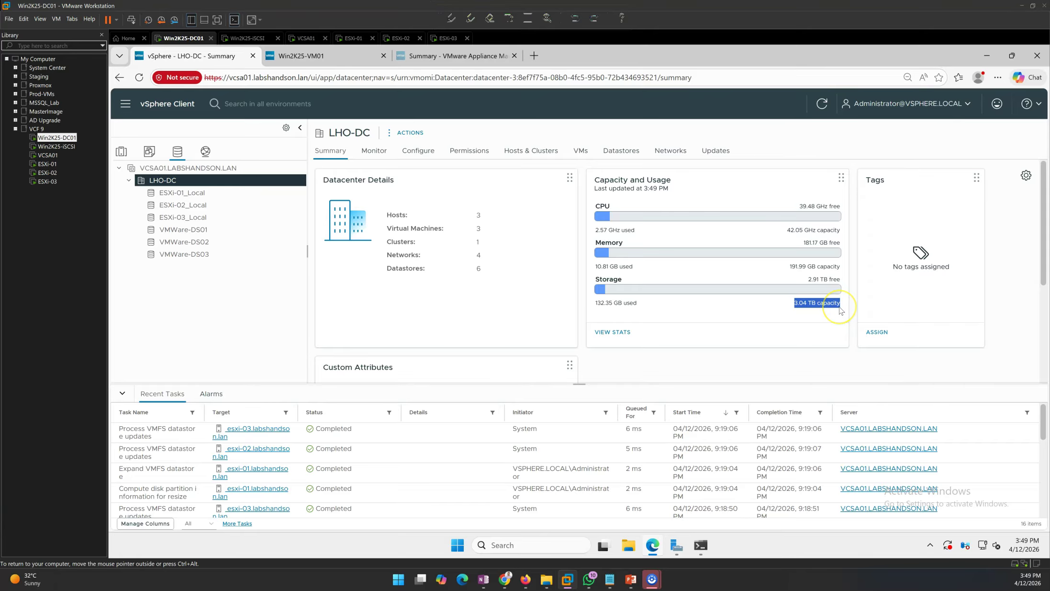
left_click(621, 150)
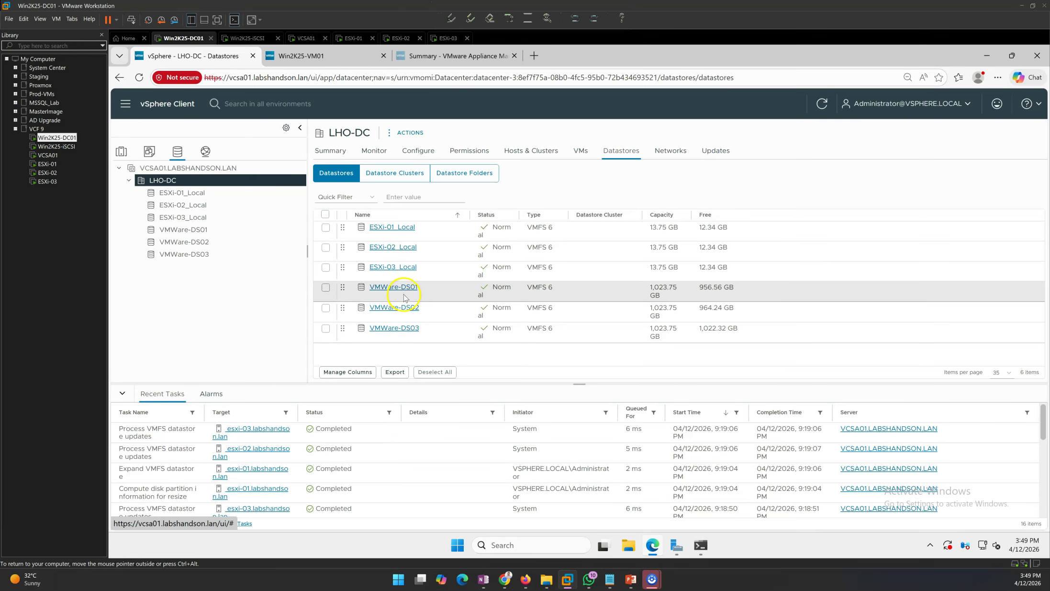
left_click(337, 152)
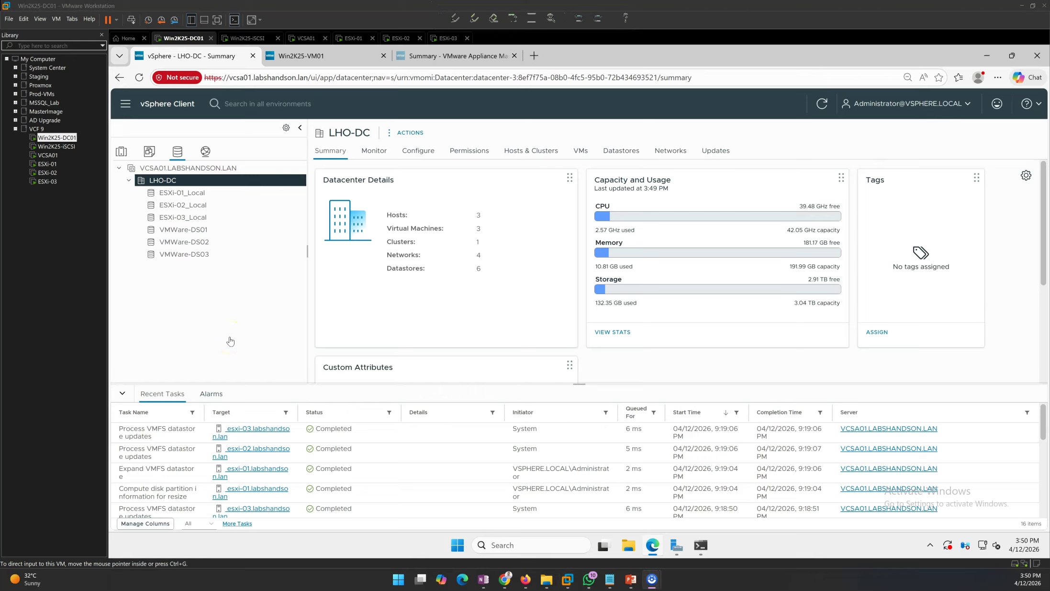
key("alt+Tab")
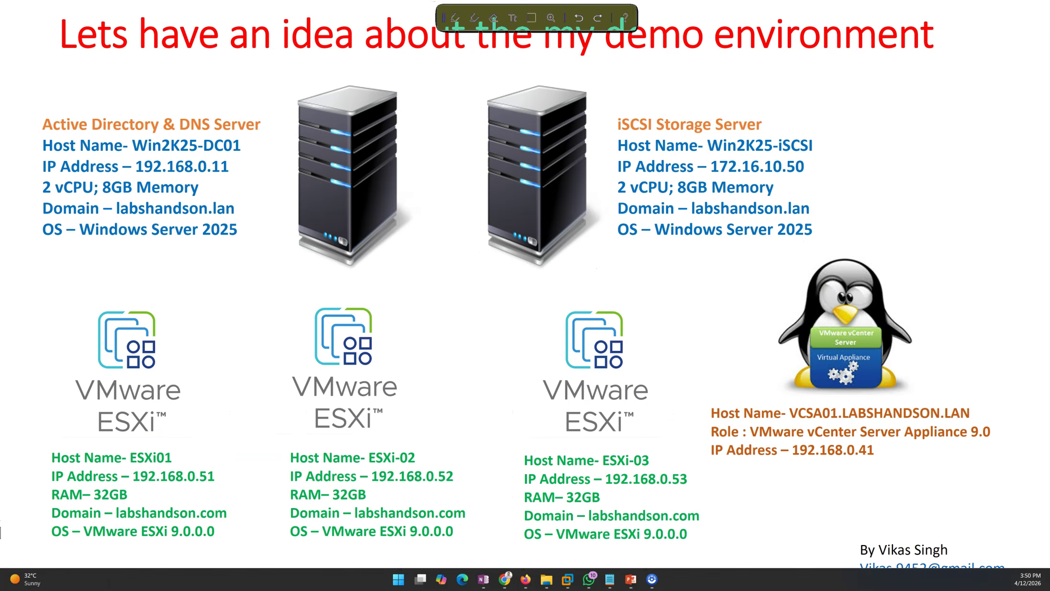